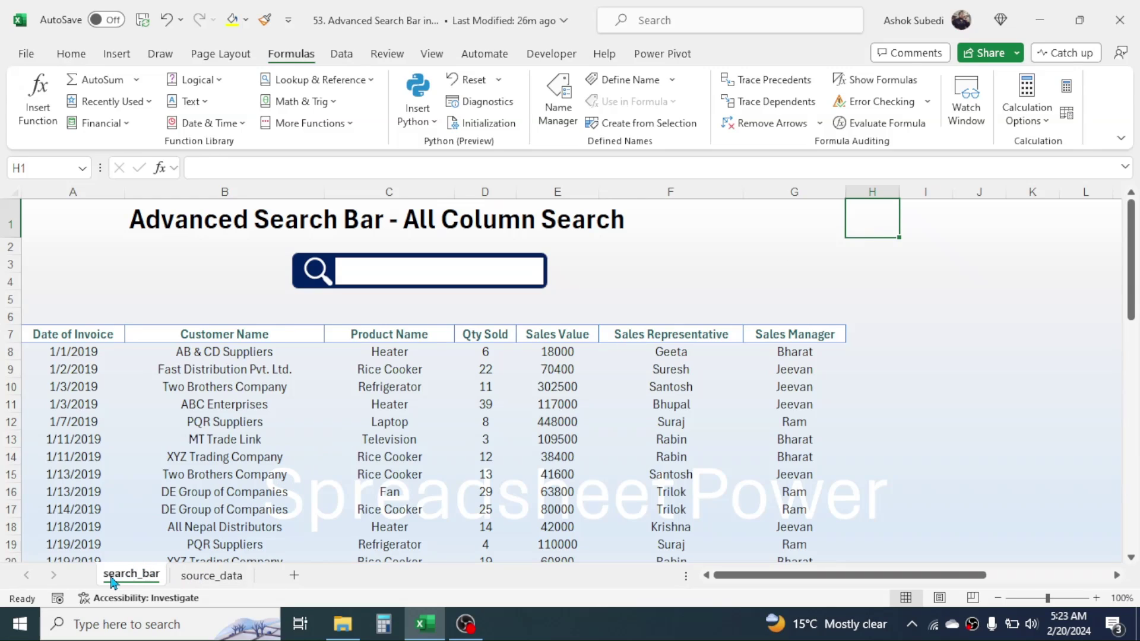
- Look over the source_data sheet, and test the search bar on the search_bar sheet with "laptop", clearing the term again
{"action": "left_click", "coordinate": [217, 579]}
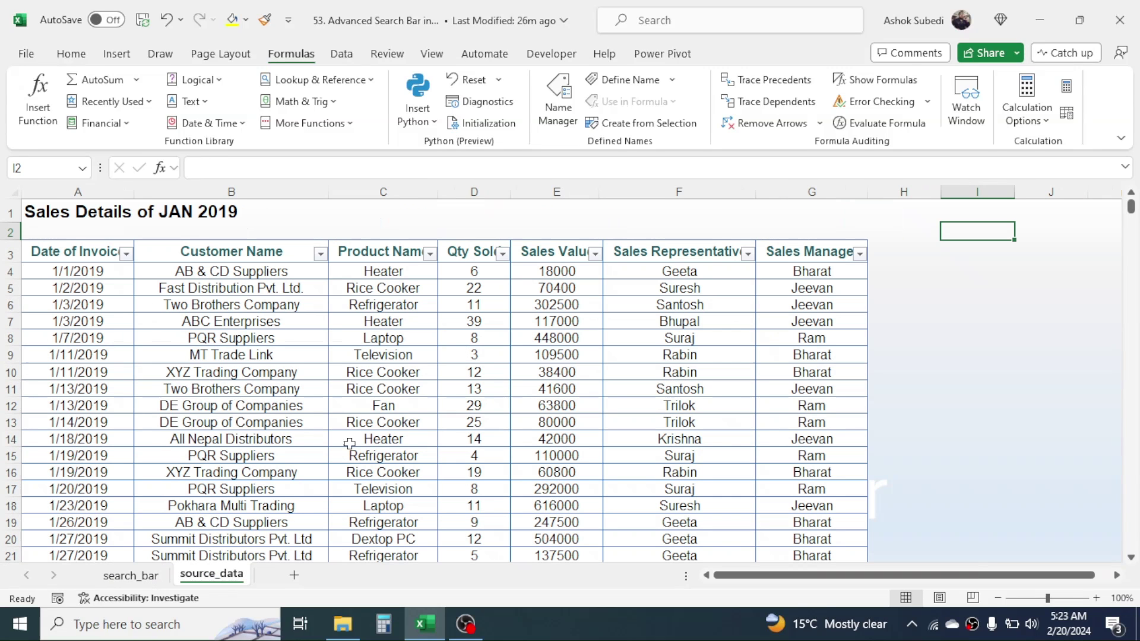
{"action": "left_click", "coordinate": [142, 579]}
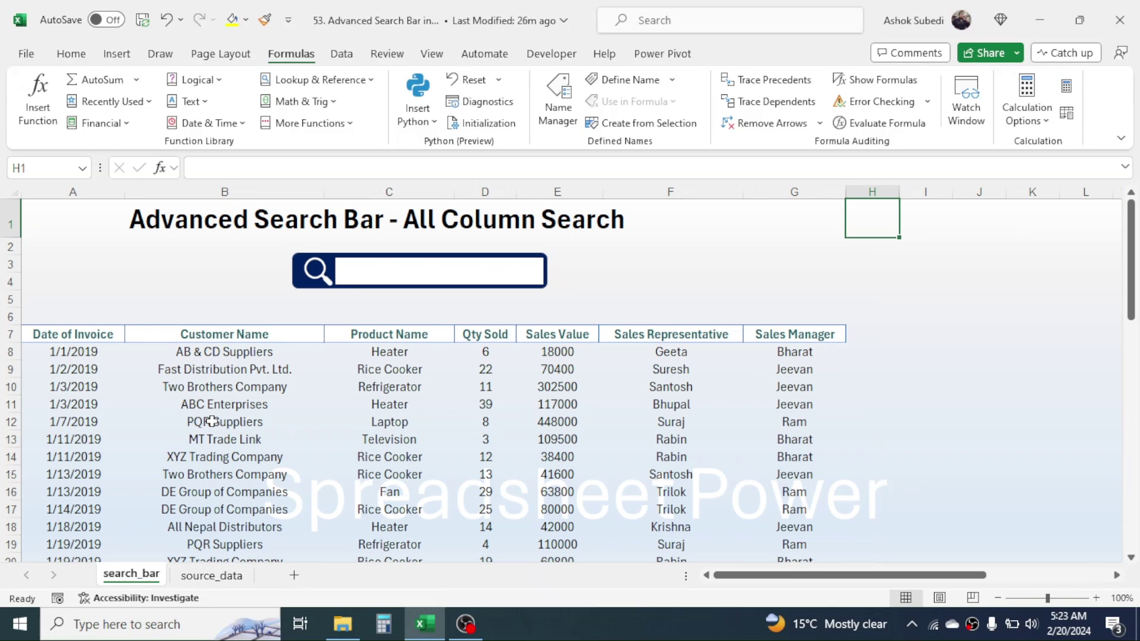
{"action": "left_click", "coordinate": [371, 270]}
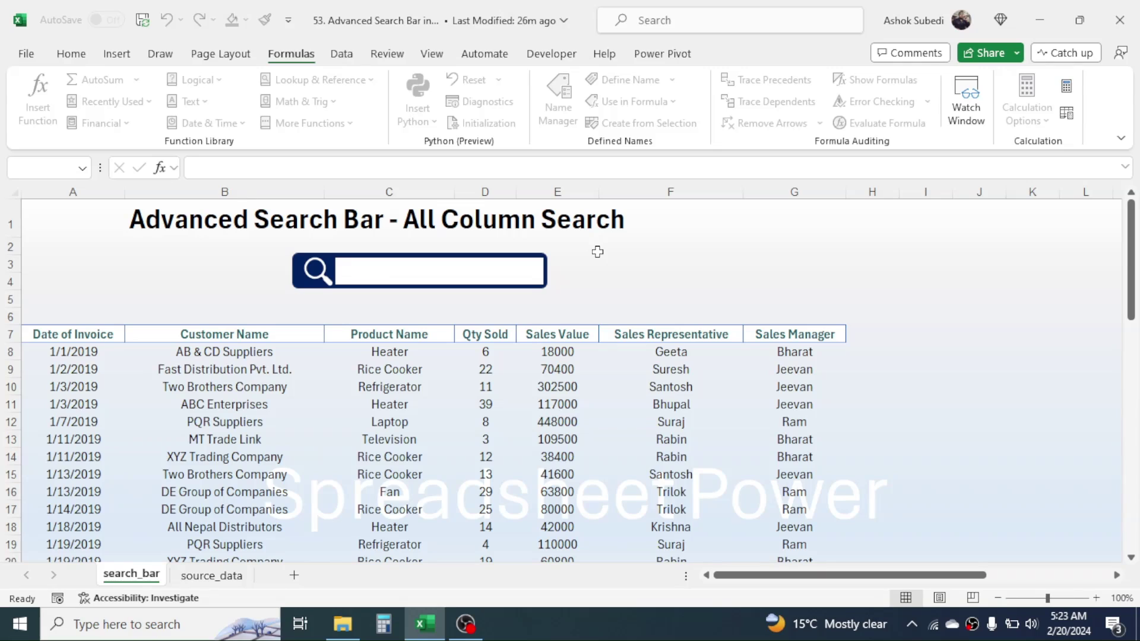
{"action": "type", "text": "laptop"}
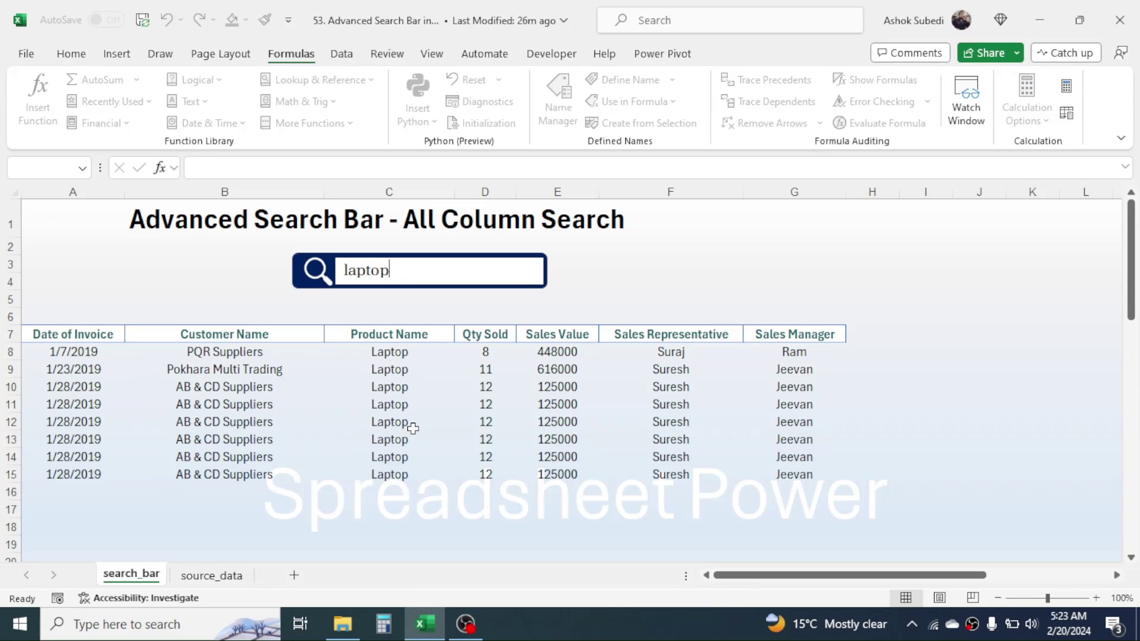
{"action": "key", "text": "BackSpace"}
{"action": "key", "text": "BackSpace"}
{"action": "key", "text": "BackSpace"}
{"action": "key", "text": "BackSpace"}
{"action": "key", "text": "BackSpace"}
{"action": "key", "text": "BackSpace"}
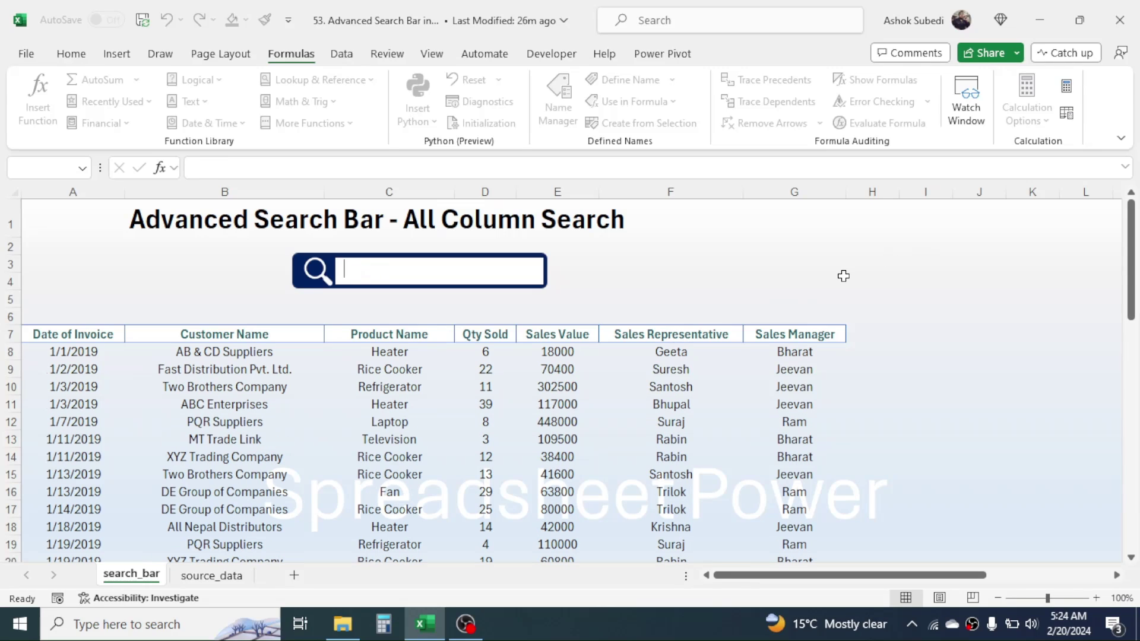
- Test the search bar with a sales representative's first name and clear the term again
{"action": "type", "text": "Suraj"}
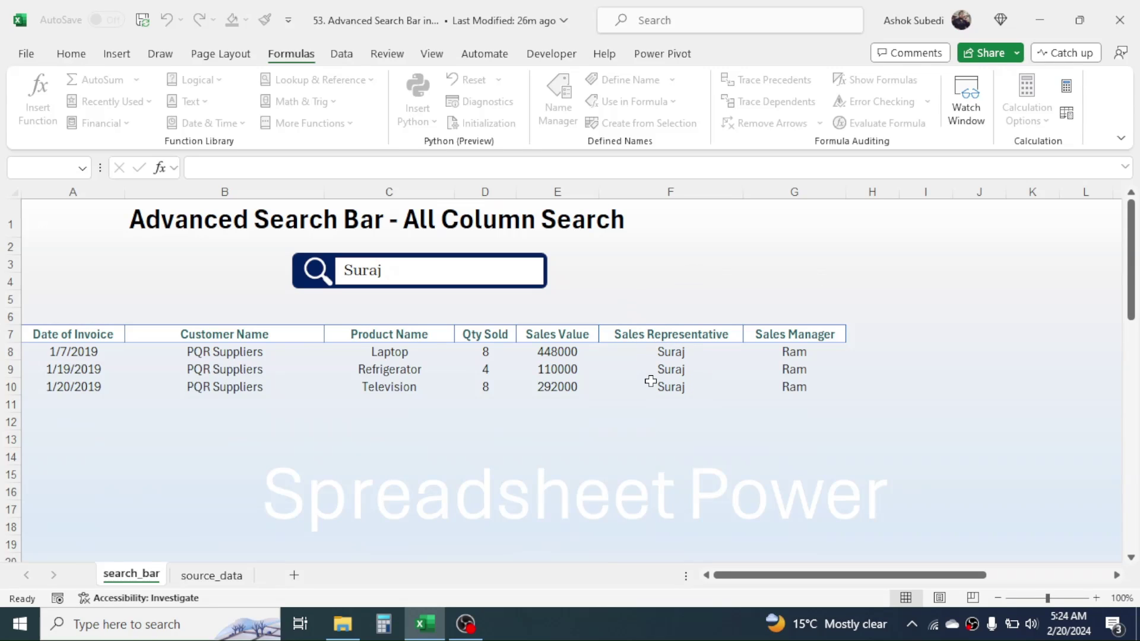
{"action": "key", "text": "BackSpace"}
{"action": "key", "text": "BackSpace"}
{"action": "key", "text": "BackSpace"}
{"action": "key", "text": "BackSpace"}
{"action": "key", "text": "BackSpace"}
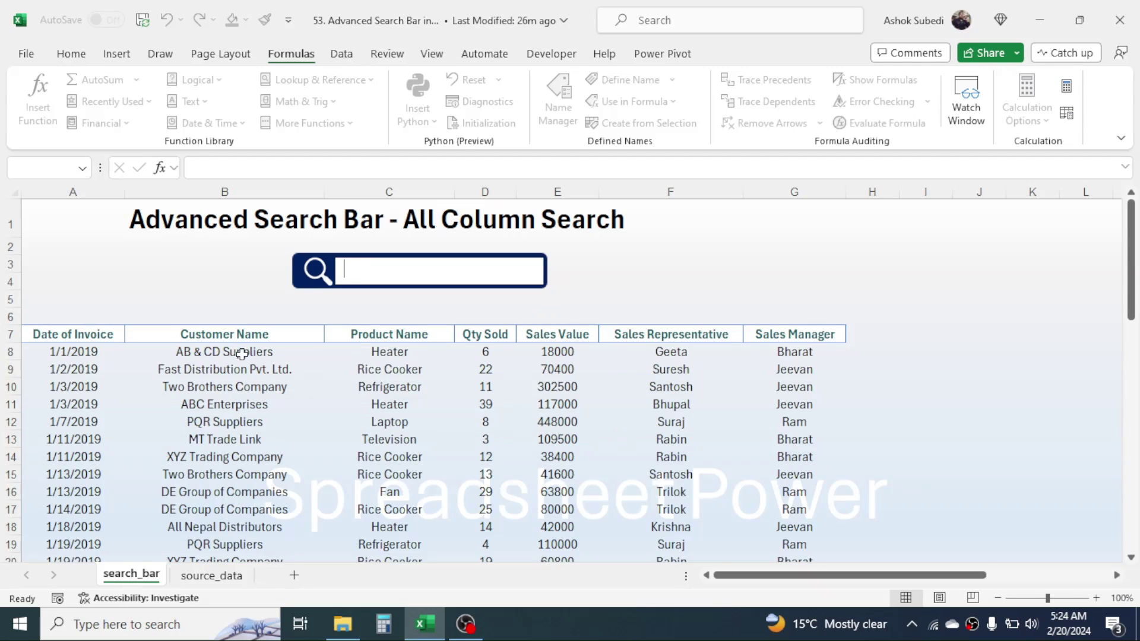
- Test the search bar with the partial customer name "MT Tra", clear it and leave the search box
{"action": "type", "text": "MT Tra"}
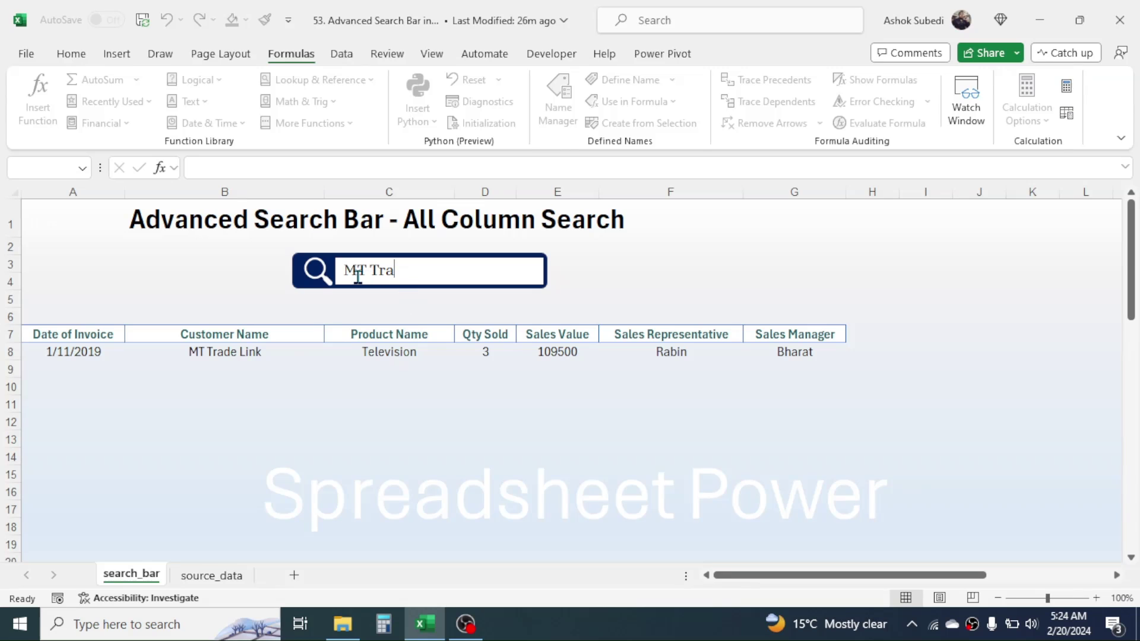
{"action": "key", "text": "BackSpace"}
{"action": "key", "text": "BackSpace"}
{"action": "key", "text": "BackSpace"}
{"action": "key", "text": "BackSpace"}
{"action": "key", "text": "BackSpace"}
{"action": "key", "text": "BackSpace"}
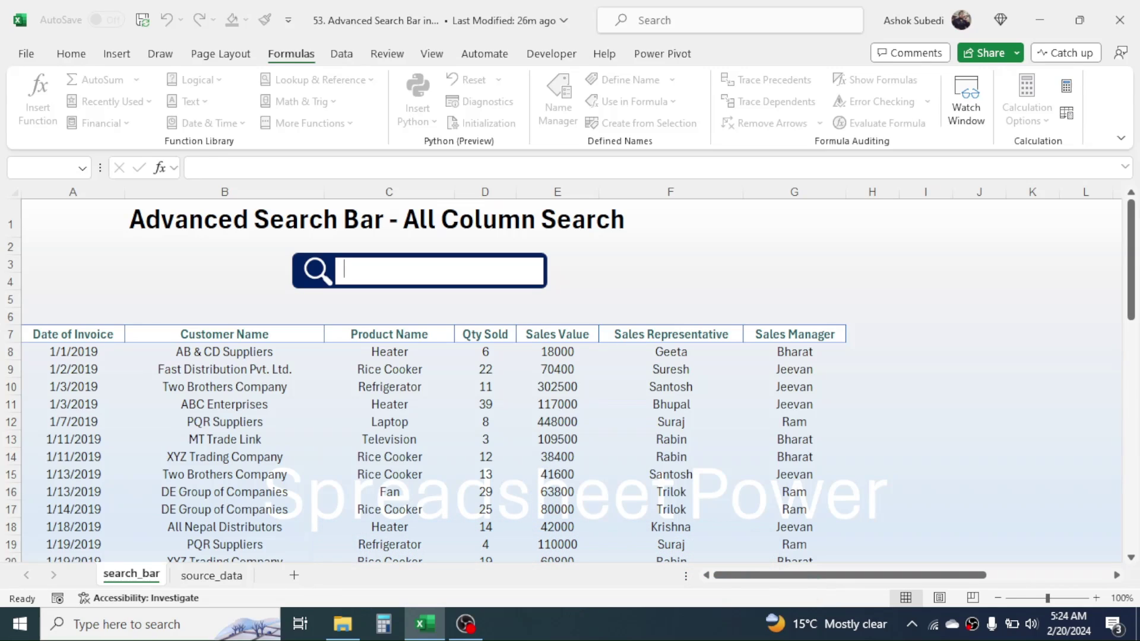
{"action": "left_click", "coordinate": [757, 260]}
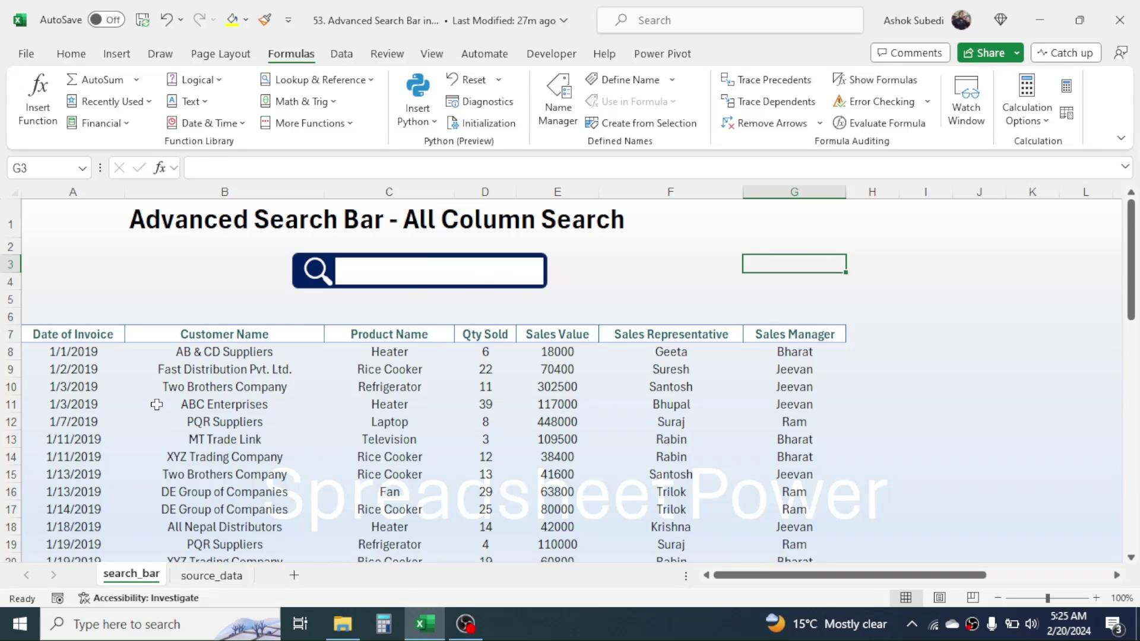
- Delete the existing search box and row 7 with the column headings from the search_bar sheet
{"action": "left_click", "coordinate": [407, 258]}
{"action": "key", "text": "Delete"}
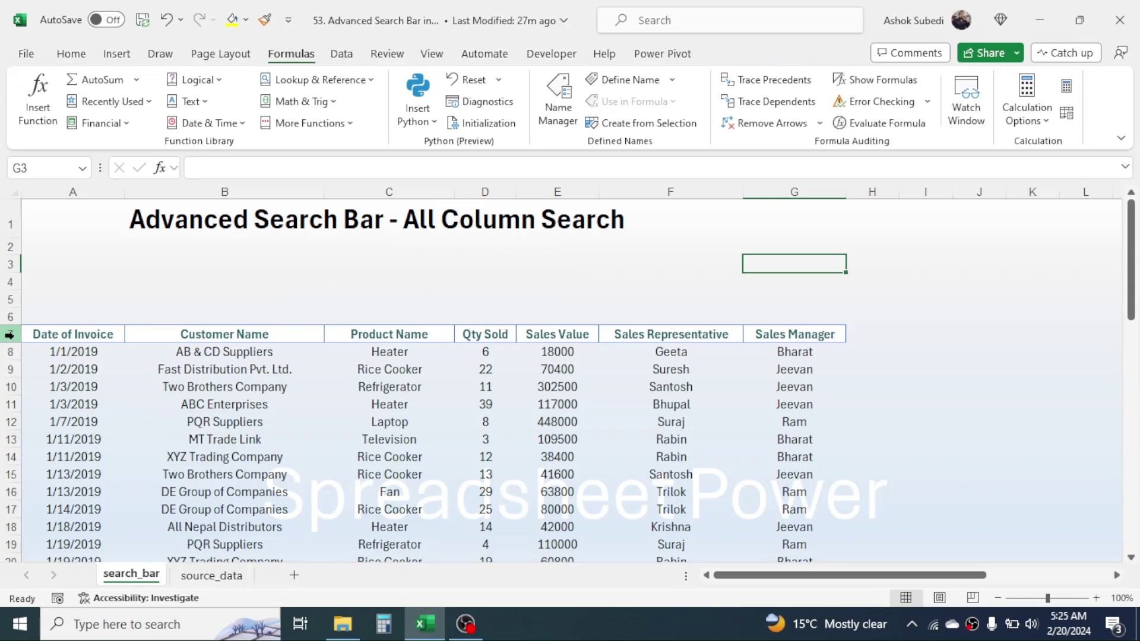
{"action": "right_click", "coordinate": [10, 335]}
{"action": "left_click", "coordinate": [56, 442]}
- Convert the sales table on the source_data sheet to a normal range
{"action": "left_click", "coordinate": [211, 575]}
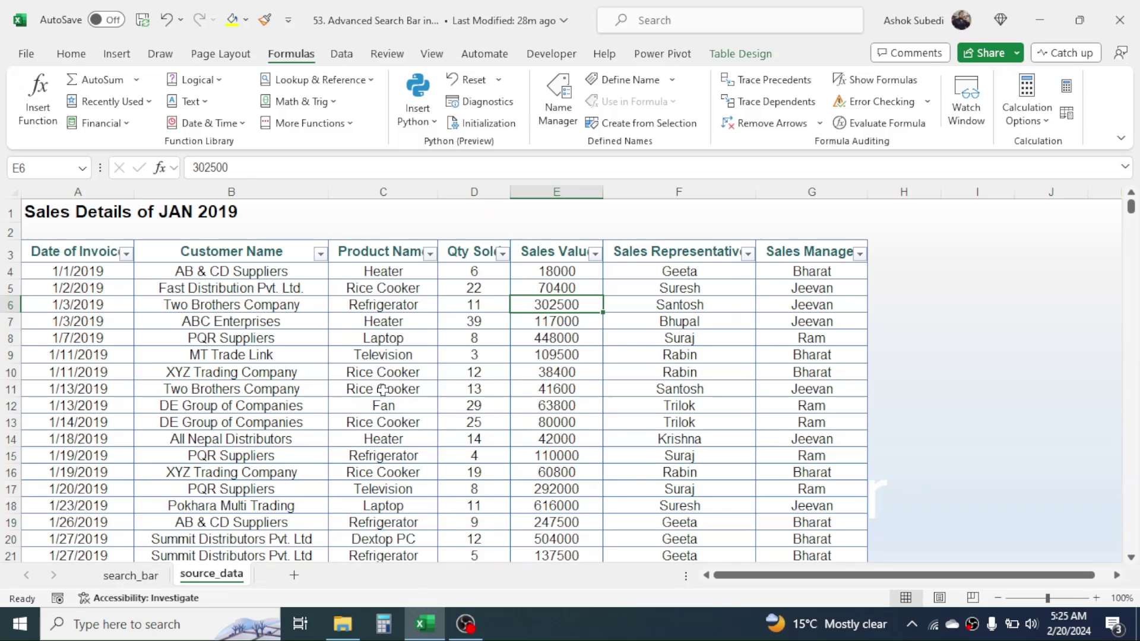
{"action": "right_click", "coordinate": [374, 389]}
{"action": "mouse_move", "coordinate": [469, 383]}
{"action": "left_click", "coordinate": [645, 408]}
{"action": "left_click", "coordinate": [614, 351]}
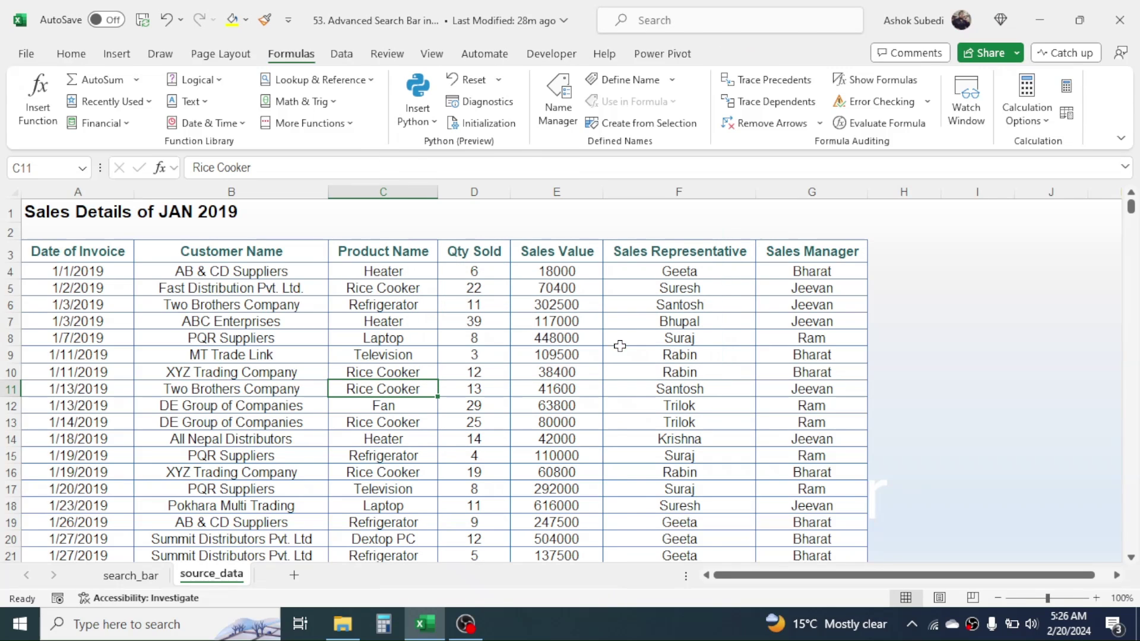
- Save the workbook and return to the search_bar sheet
{"action": "left_click", "coordinate": [143, 20]}
{"action": "left_click", "coordinate": [131, 575]}
{"action": "left_click", "coordinate": [210, 576]}
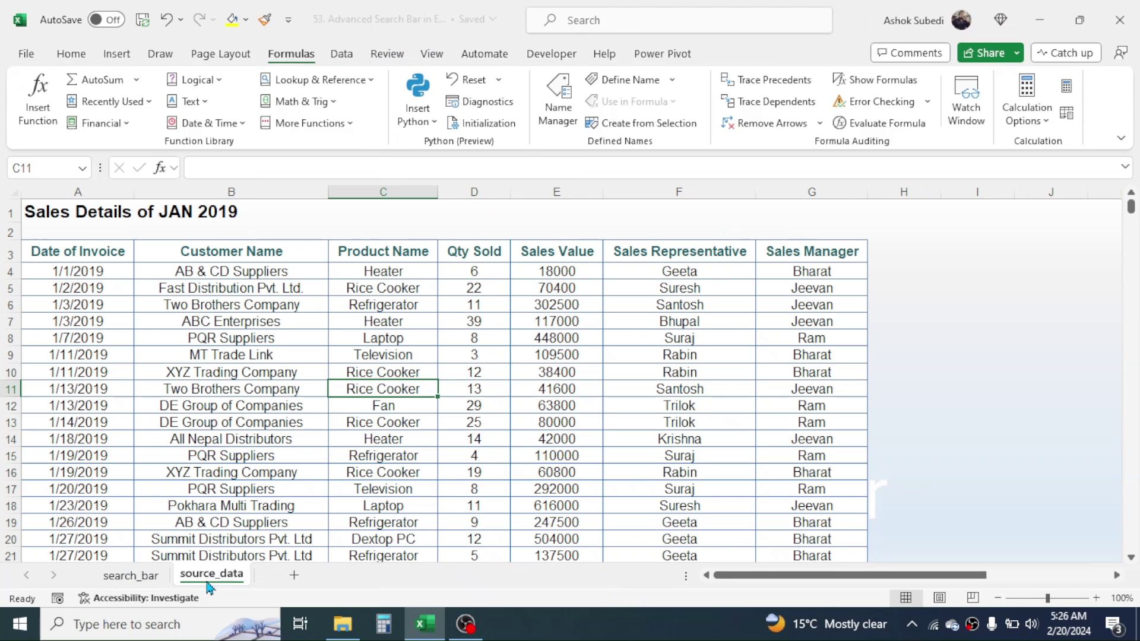
{"action": "left_click", "coordinate": [143, 575]}
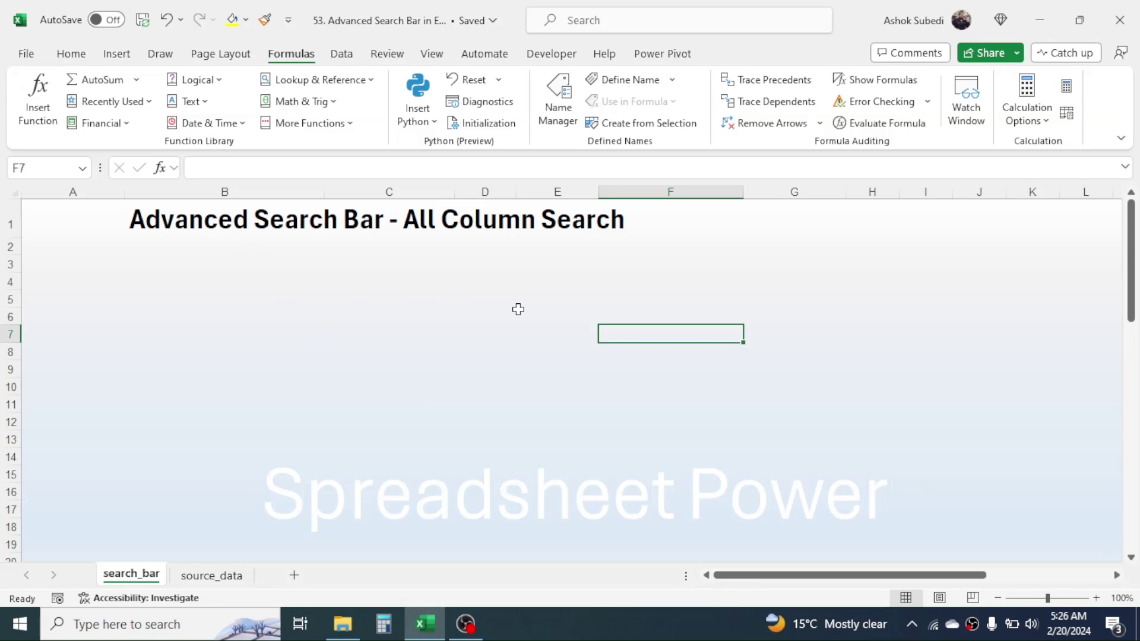
- Draw a wide, flat rounded rectangle below the title, spanning columns B to E over rows 3 and 4
{"action": "left_click", "coordinate": [118, 55]}
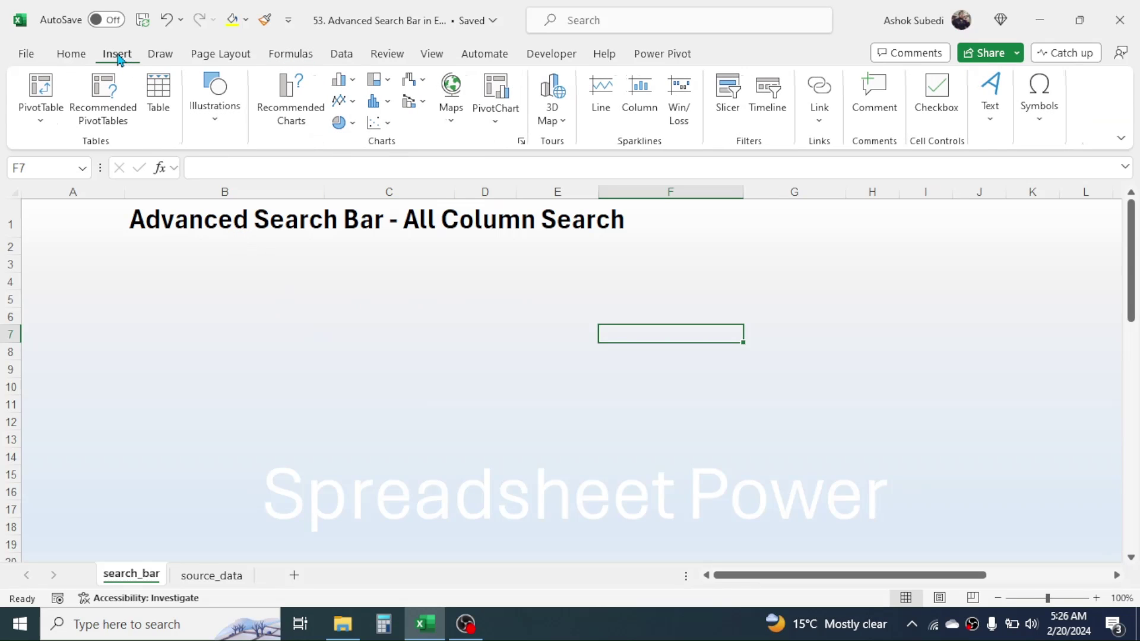
{"action": "left_click", "coordinate": [217, 118]}
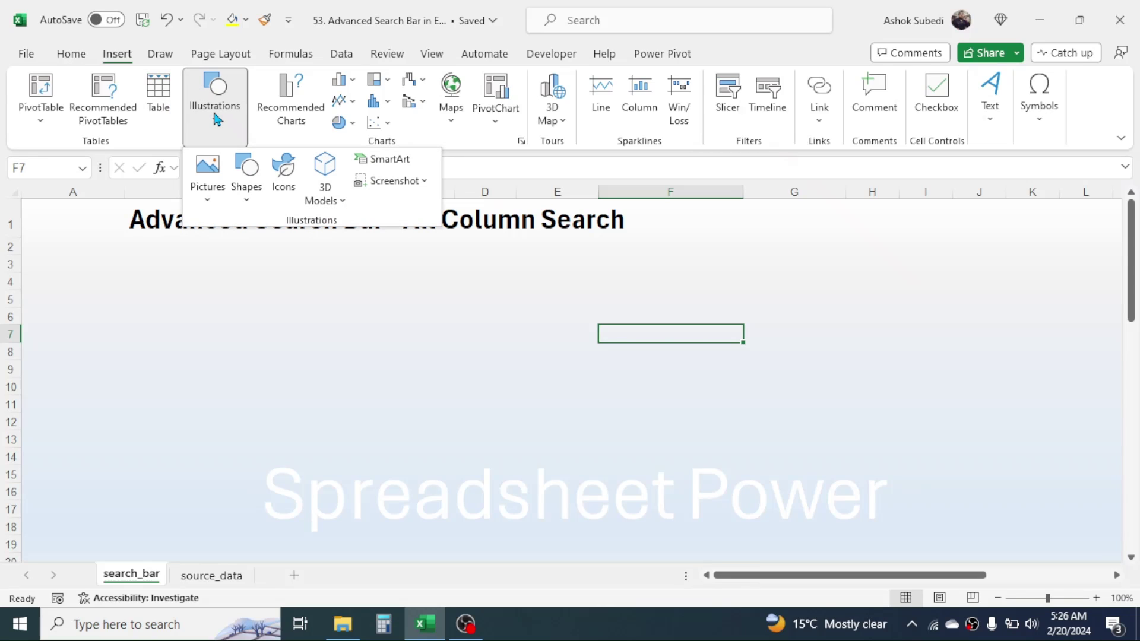
{"action": "left_click", "coordinate": [243, 198]}
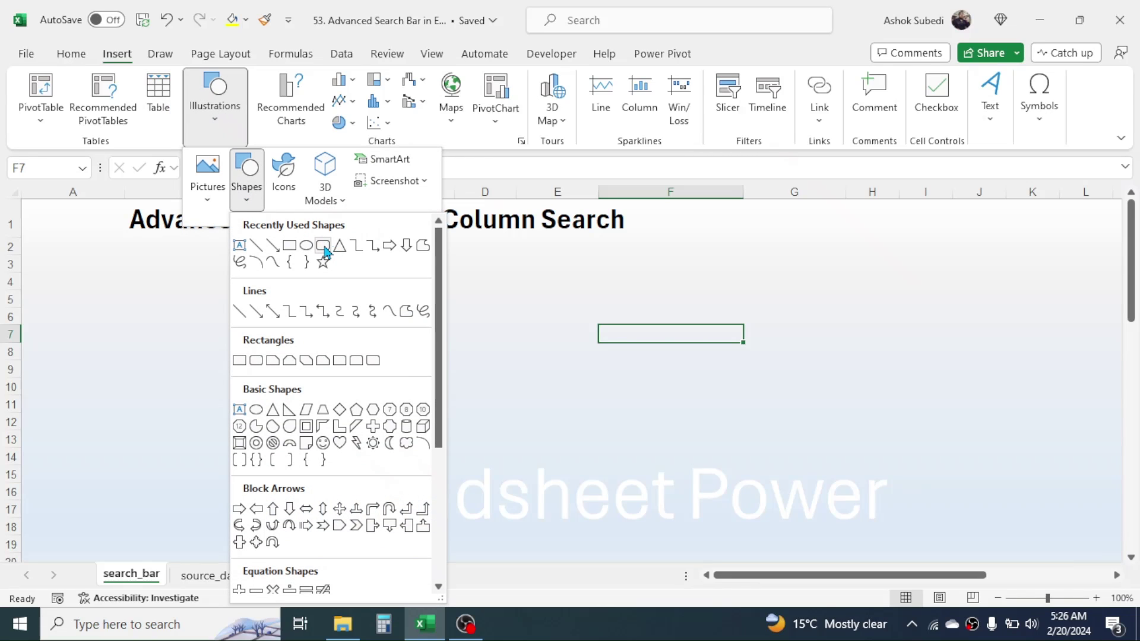
{"action": "left_click", "coordinate": [323, 246]}
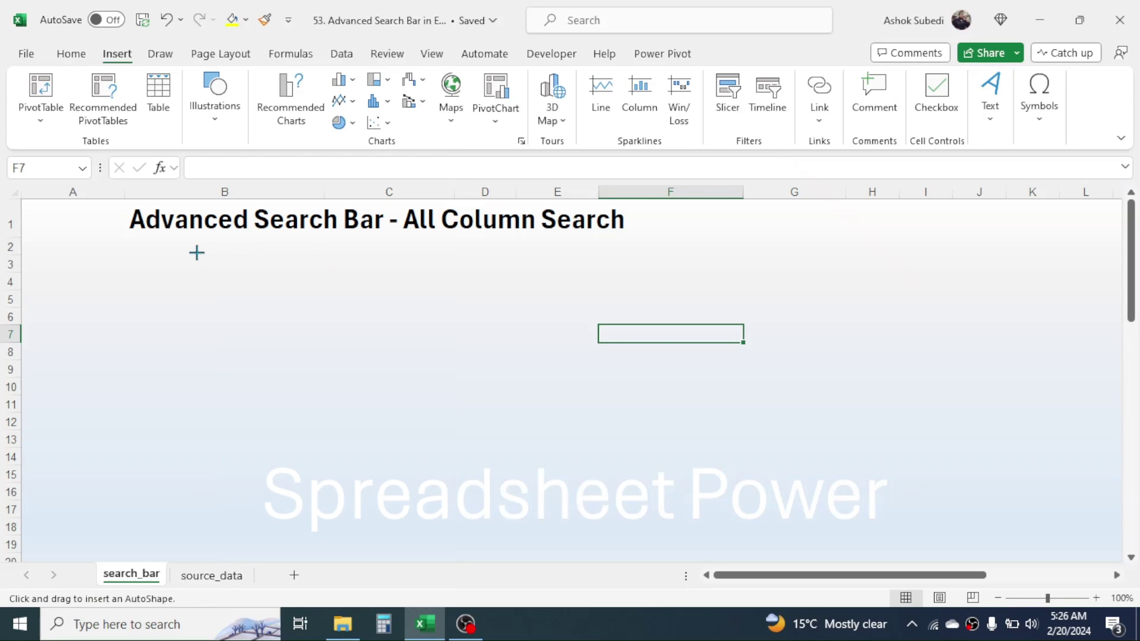
{"action": "left_click_drag", "start_coordinate": [196, 252], "coordinate": [512, 294]}
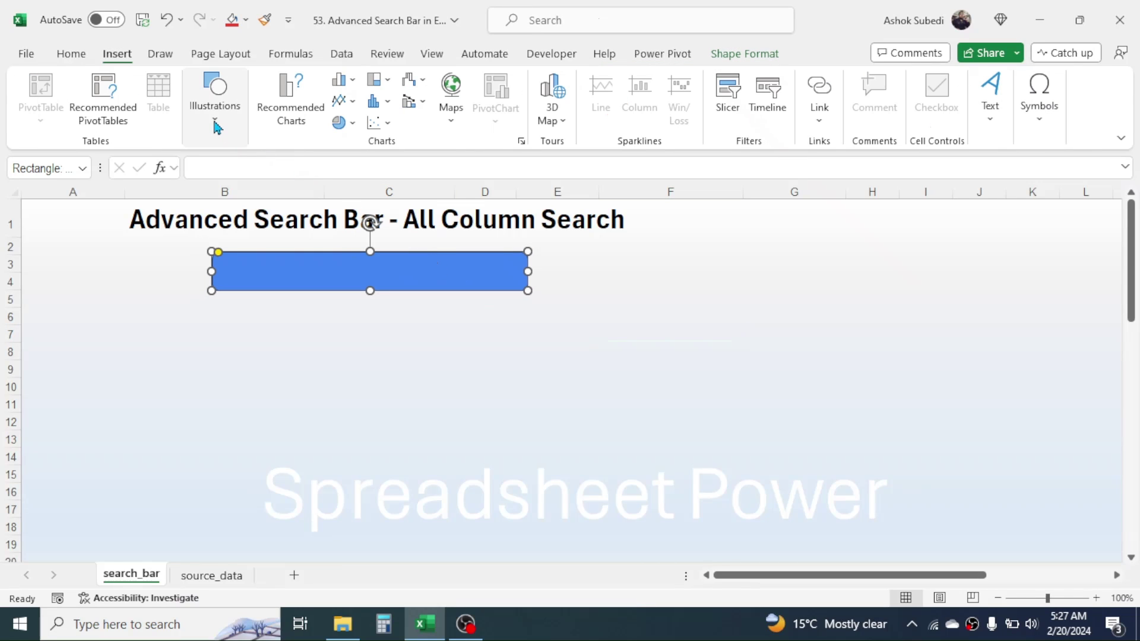
- Find stock icons matching "search" and insert the bold magnifying glass icon into the sheet
{"action": "left_click", "coordinate": [214, 122]}
{"action": "left_click", "coordinate": [286, 165]}
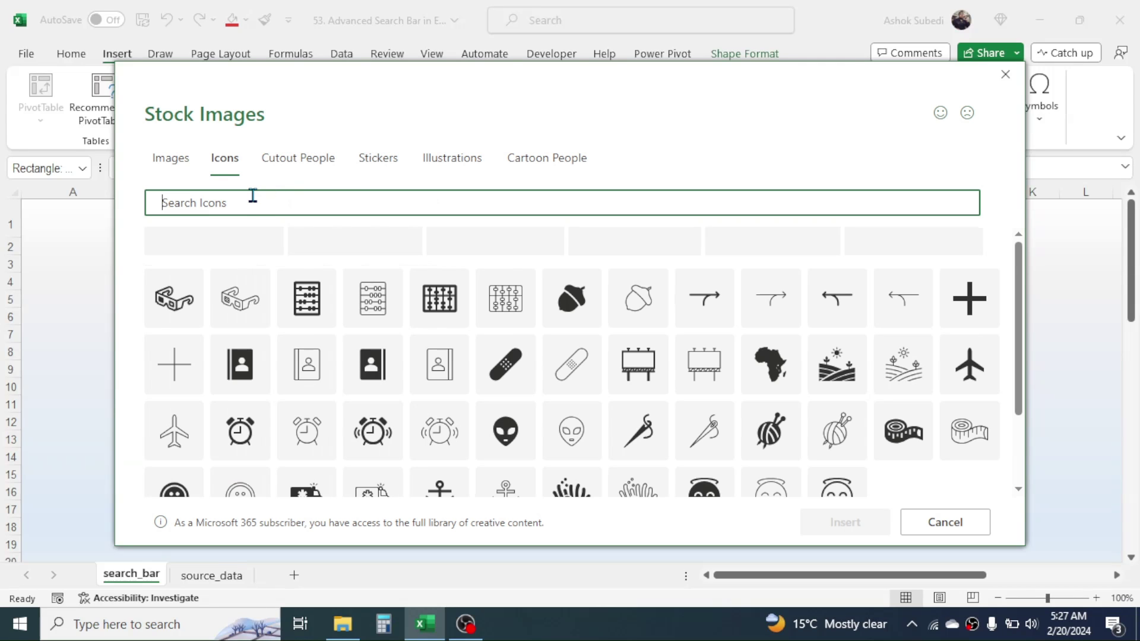
{"action": "type", "text": "sear"}
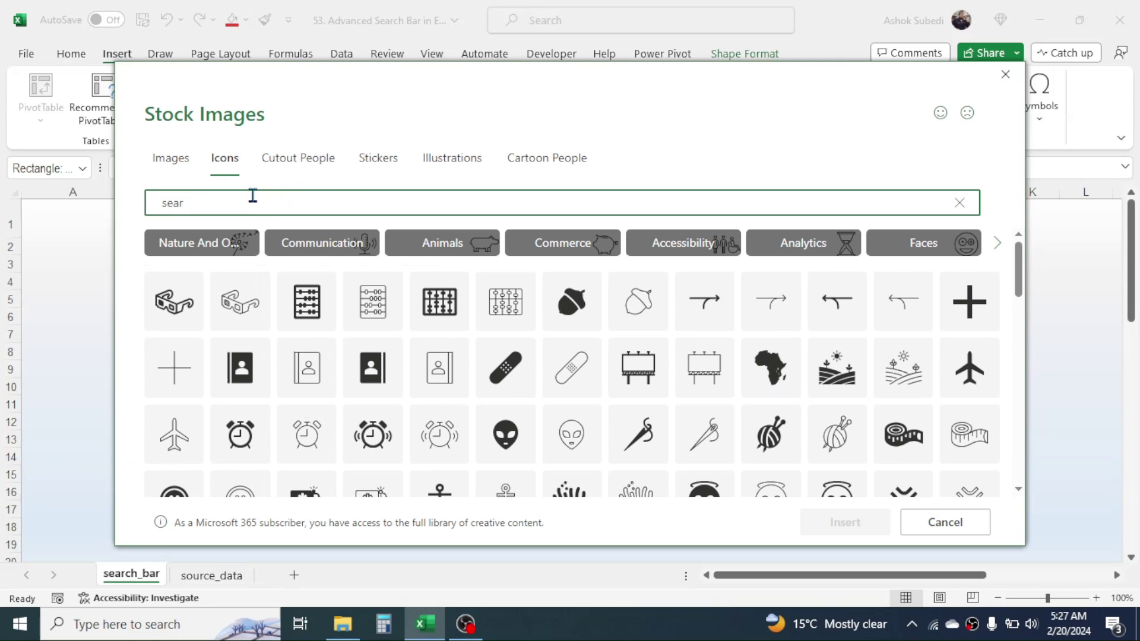
{"action": "type", "text": "ch"}
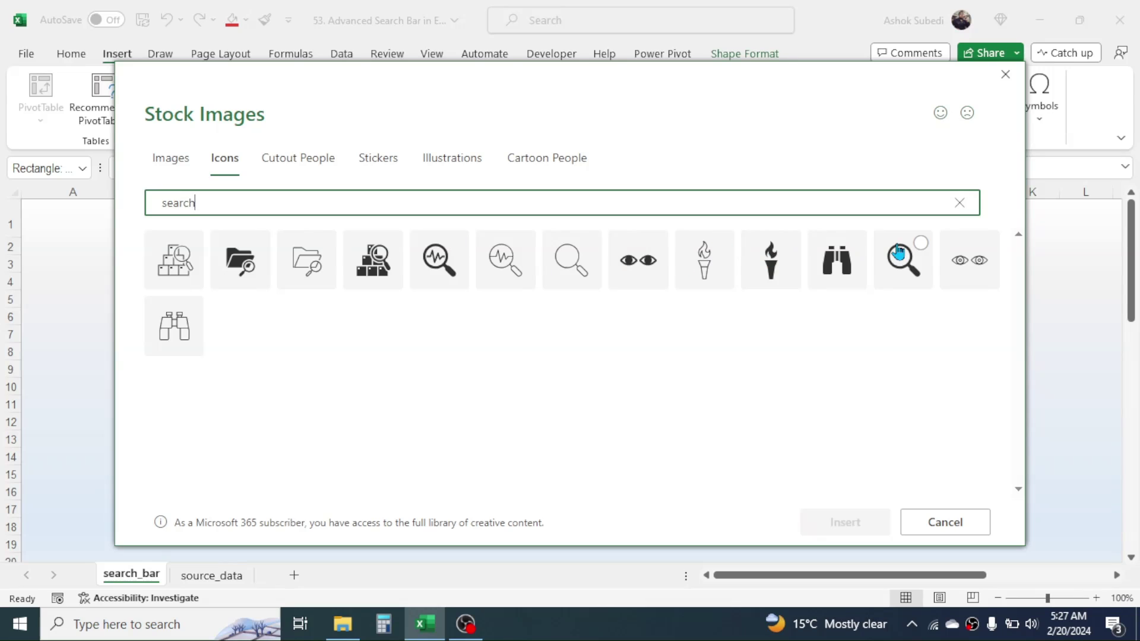
{"action": "left_click", "coordinate": [921, 243]}
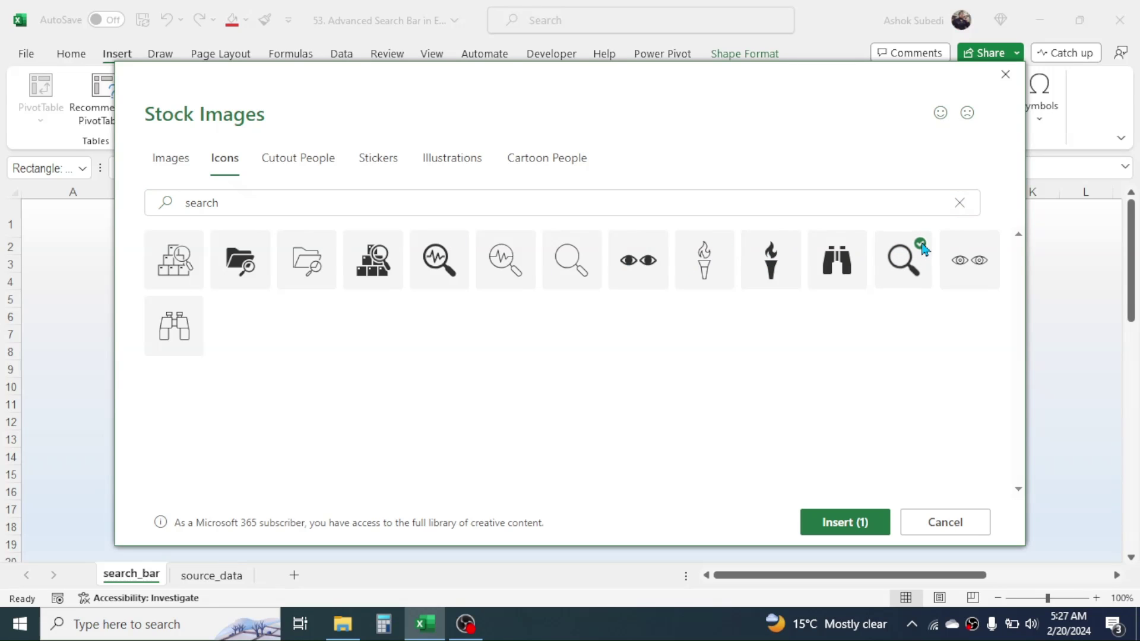
{"action": "left_click", "coordinate": [837, 522]}
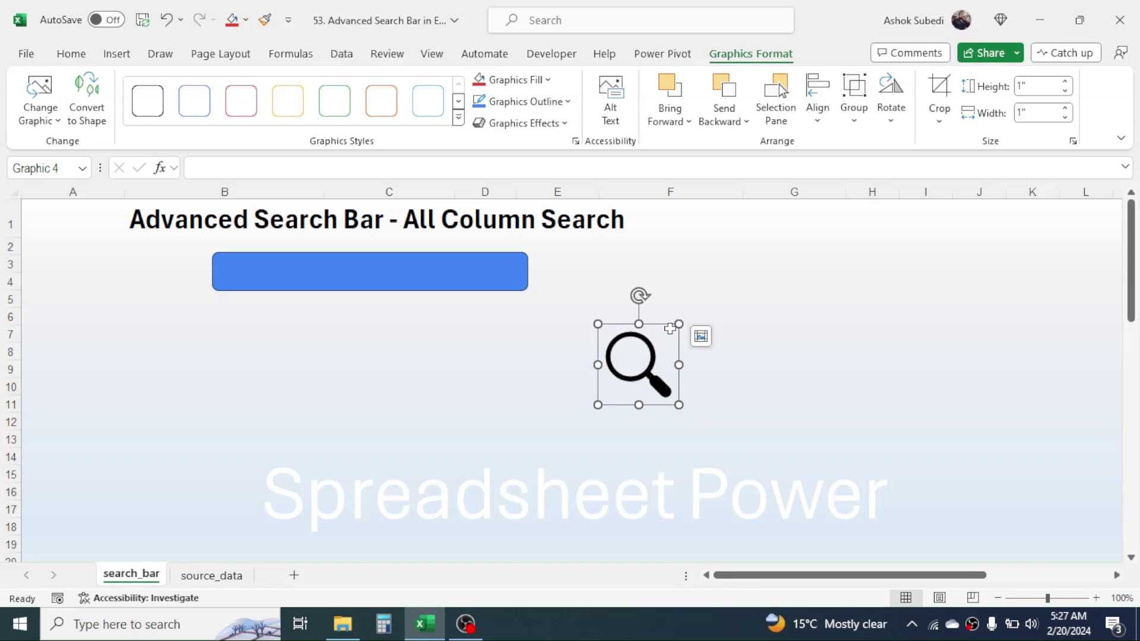
- Fill the magnifying glass icon white and fit it at 0.41" by 0.41" into the left end of the rounded rectangle
{"action": "left_click", "coordinate": [548, 80]}
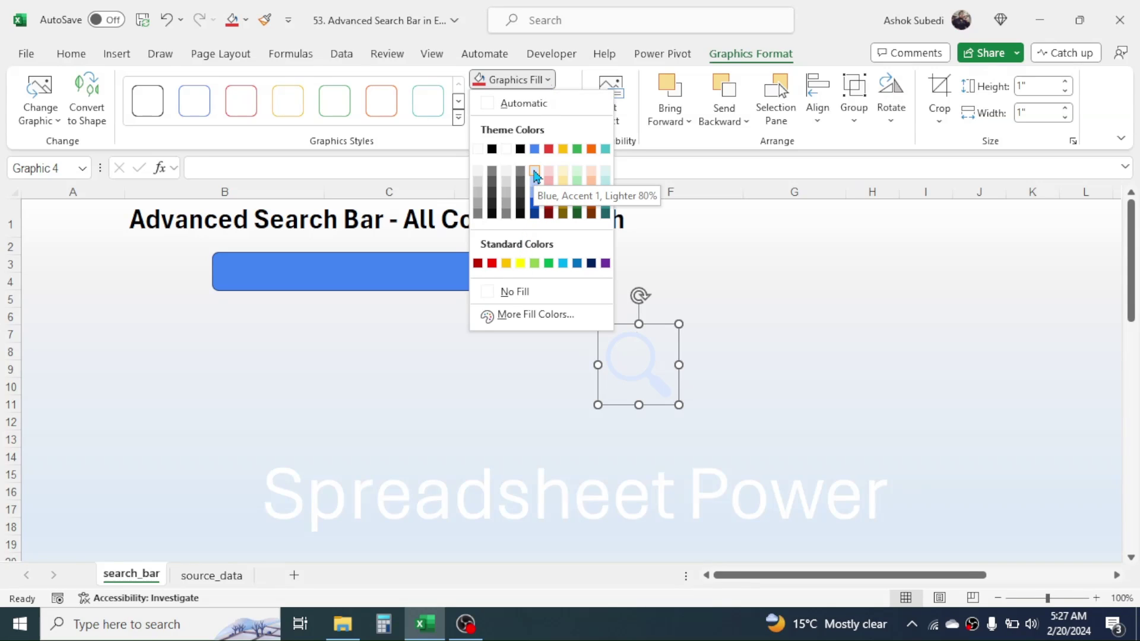
{"action": "left_click", "coordinate": [506, 149]}
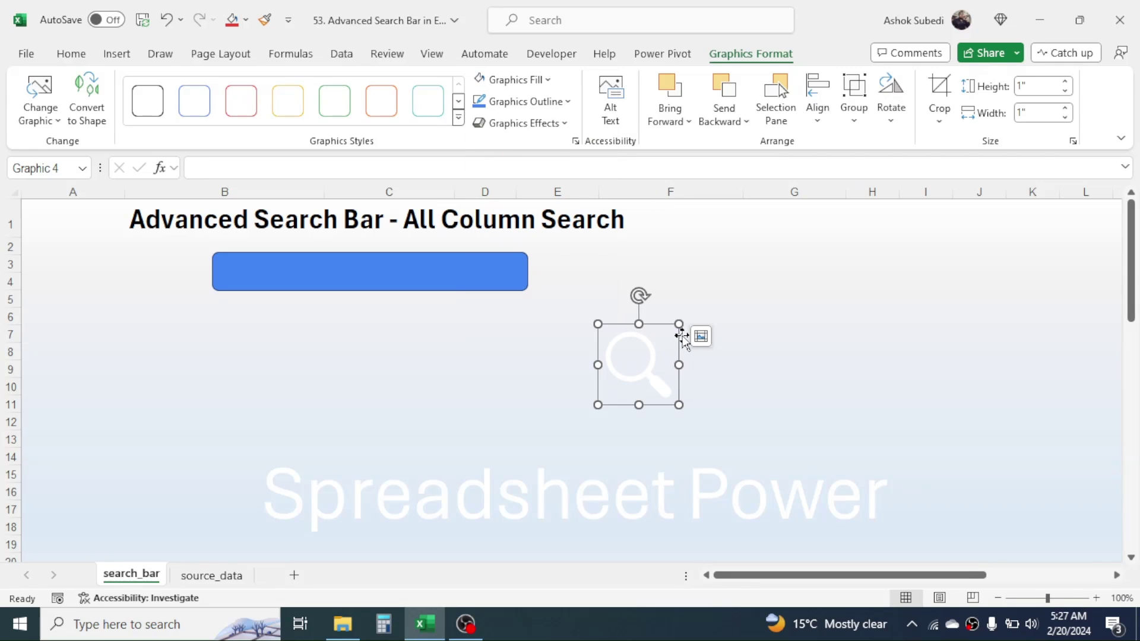
{"action": "left_click_drag", "start_coordinate": [678, 324], "coordinate": [212, 280]}
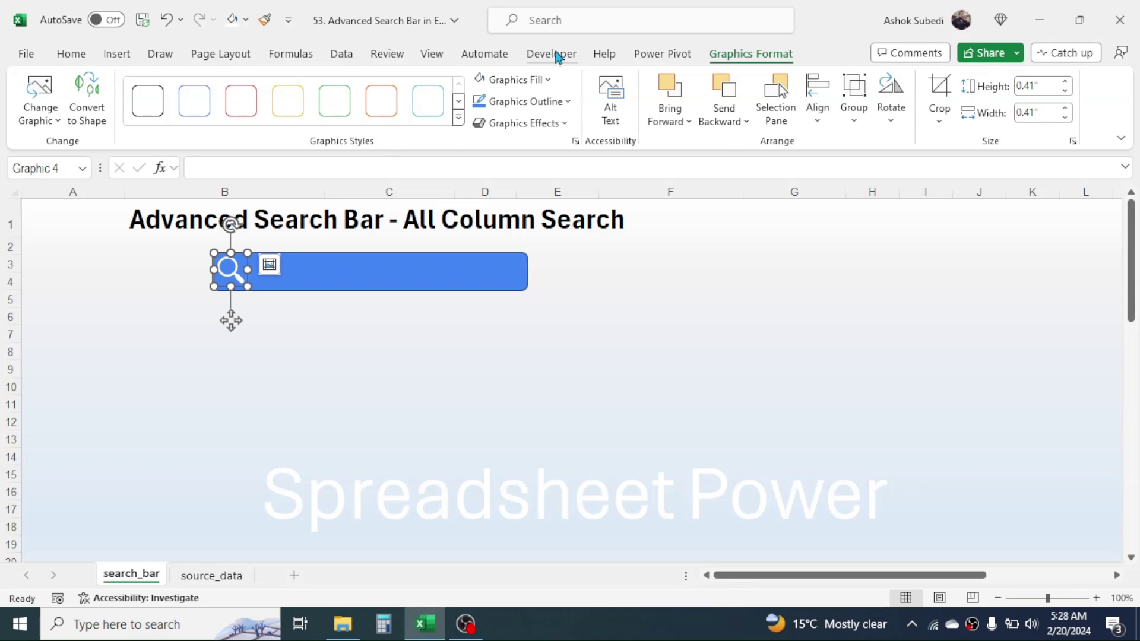
- Add an ActiveX text box and position it inside the rounded rectangle, beside the magnifying glass icon
{"action": "left_click", "coordinate": [556, 54]}
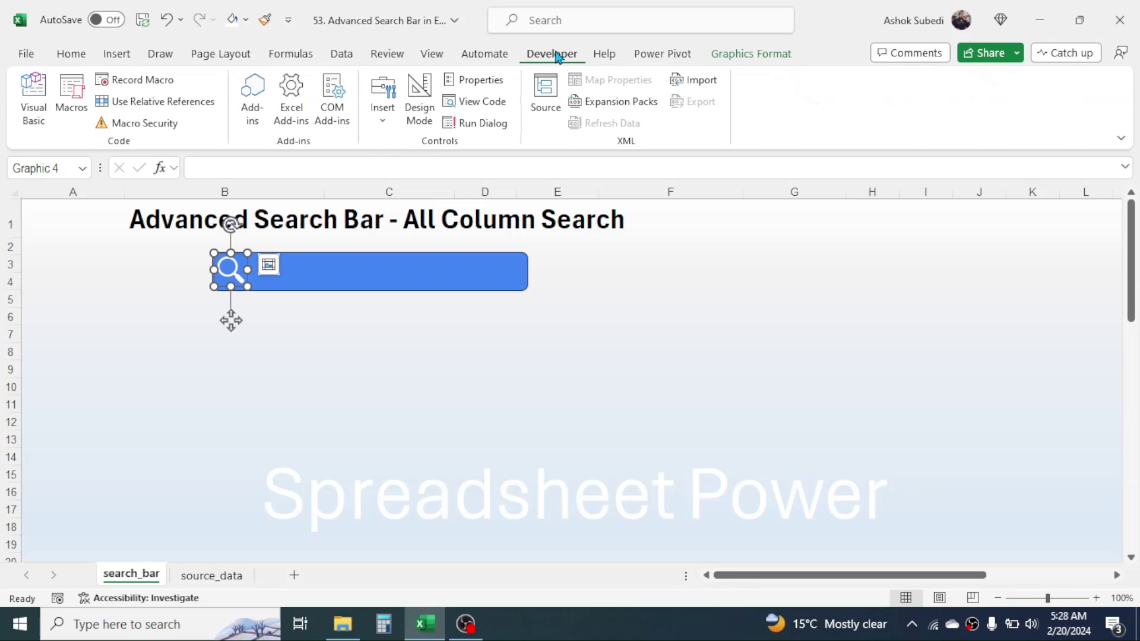
{"action": "left_click", "coordinate": [386, 121]}
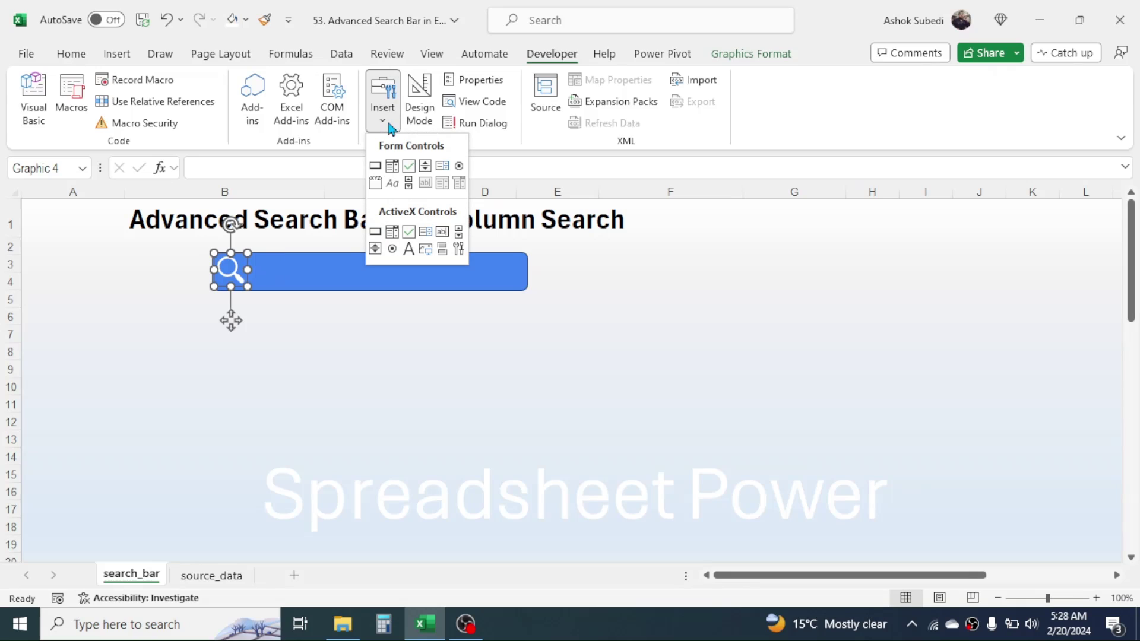
{"action": "left_click", "coordinate": [441, 234]}
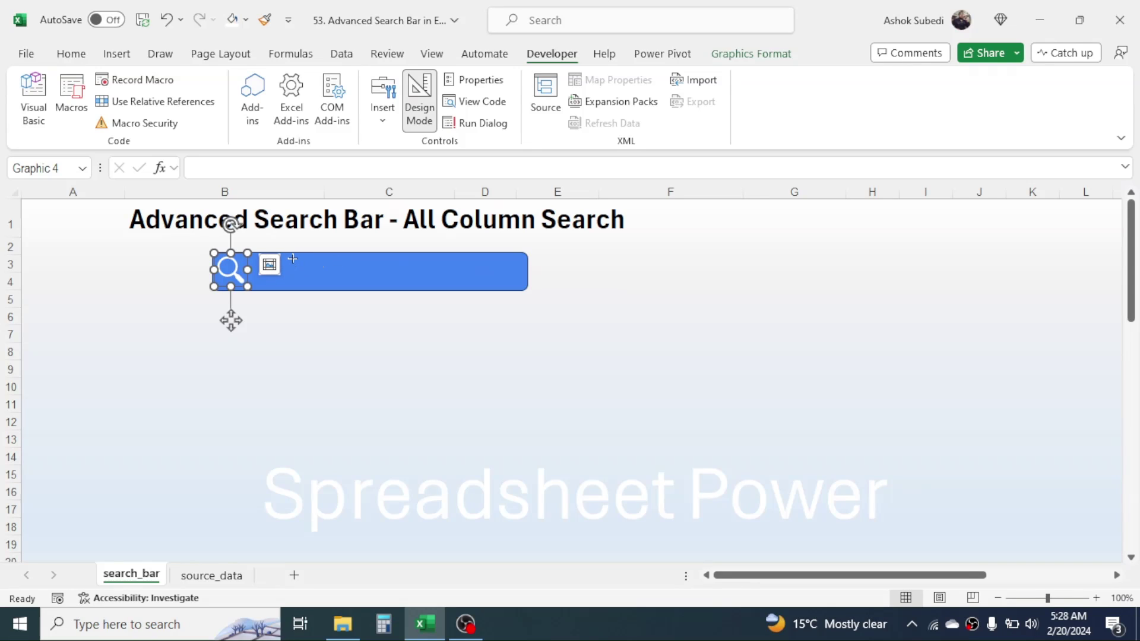
{"action": "left_click_drag", "start_coordinate": [293, 260], "coordinate": [551, 283]}
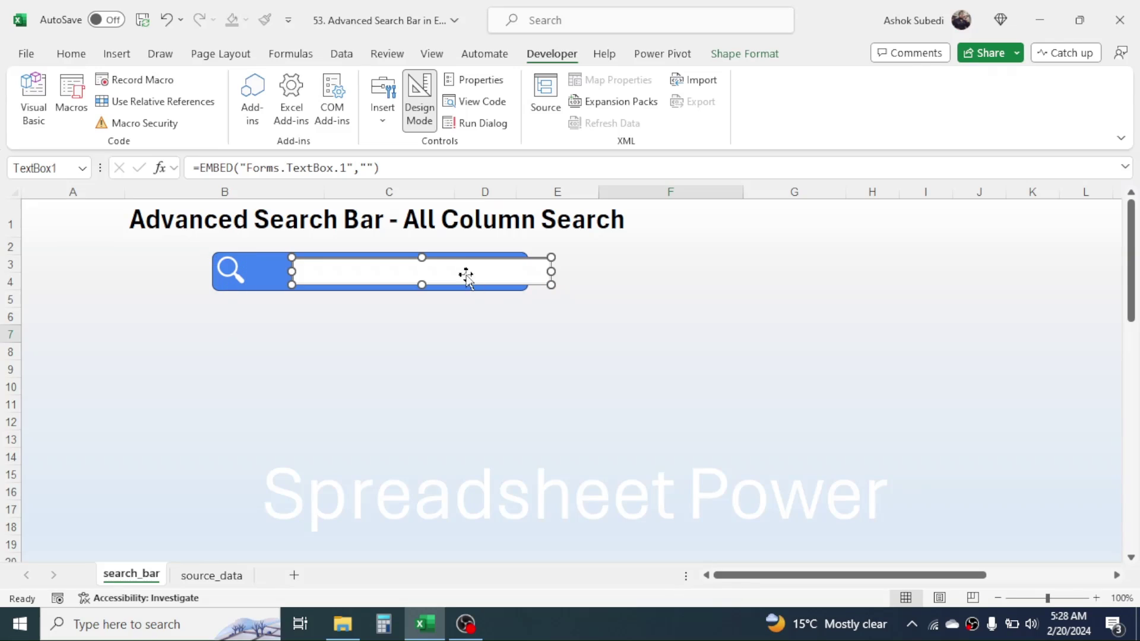
{"action": "left_click_drag", "start_coordinate": [395, 263], "coordinate": [358, 261]}
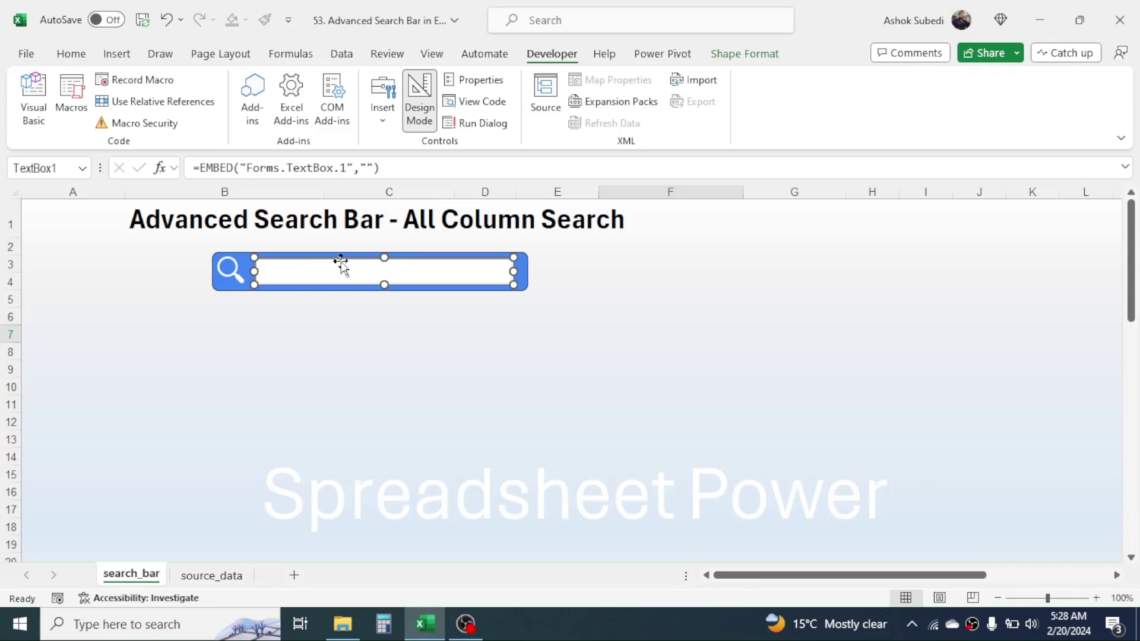
- Link the ActiveX text box to cell A1 through its LinkedCell property
{"action": "right_click", "coordinate": [342, 266]}
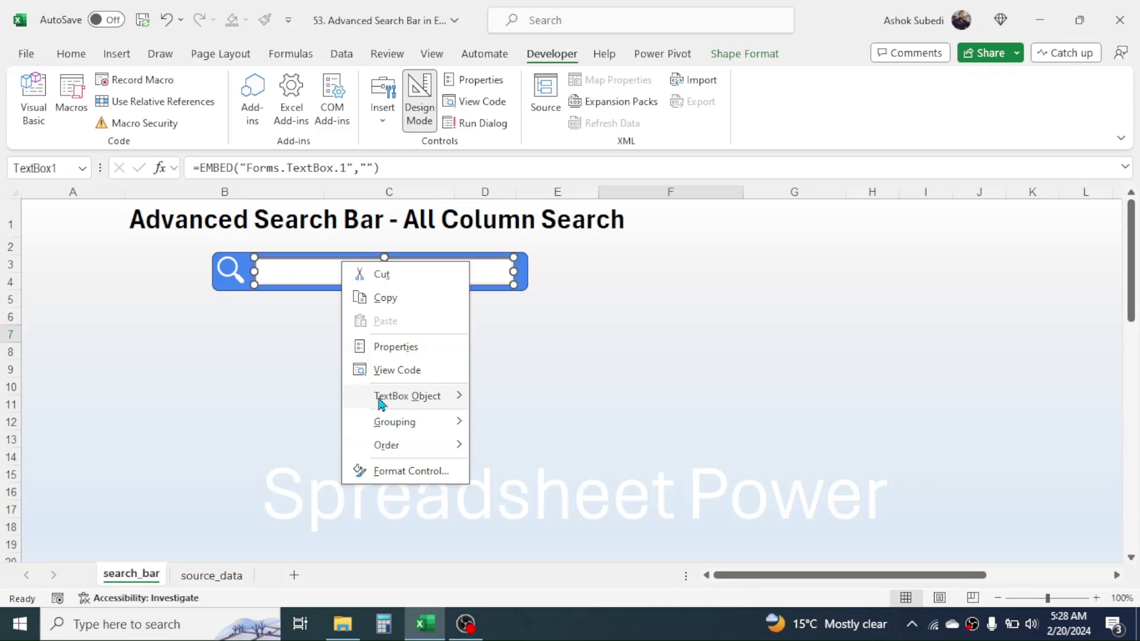
{"action": "left_click", "coordinate": [397, 349]}
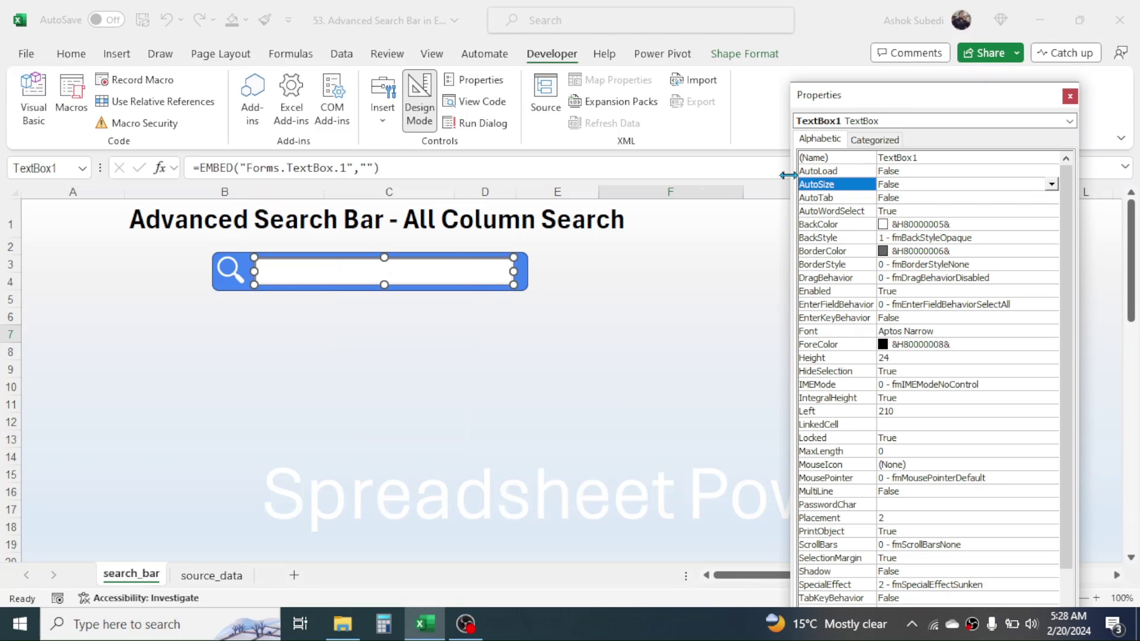
{"action": "left_click_drag", "start_coordinate": [912, 102], "coordinate": [826, 57]}
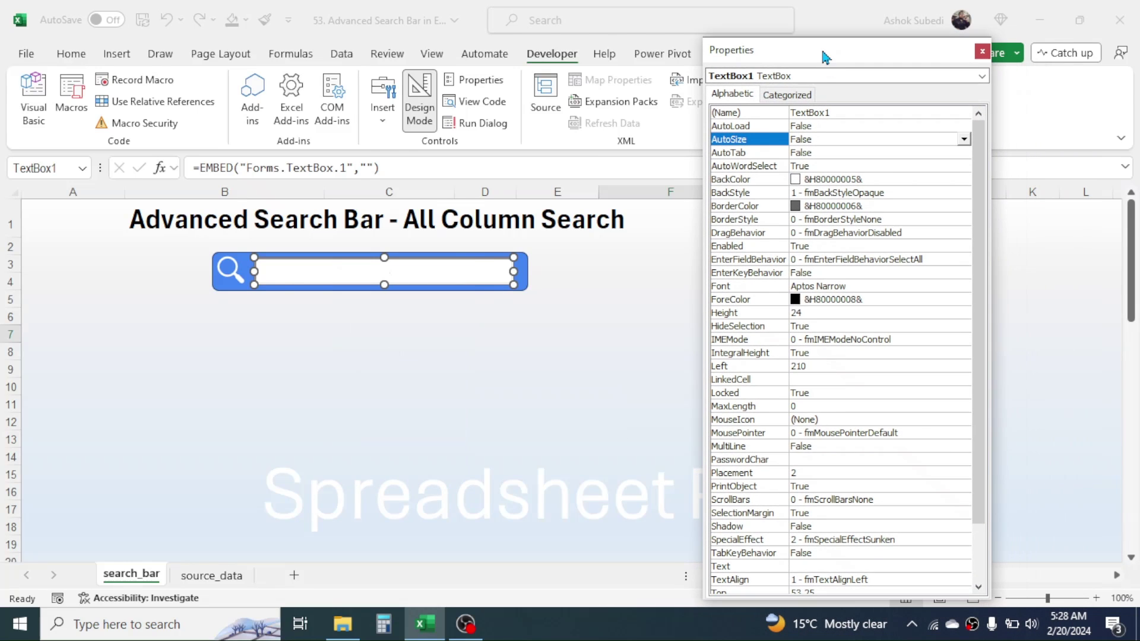
{"action": "left_click", "coordinate": [802, 384]}
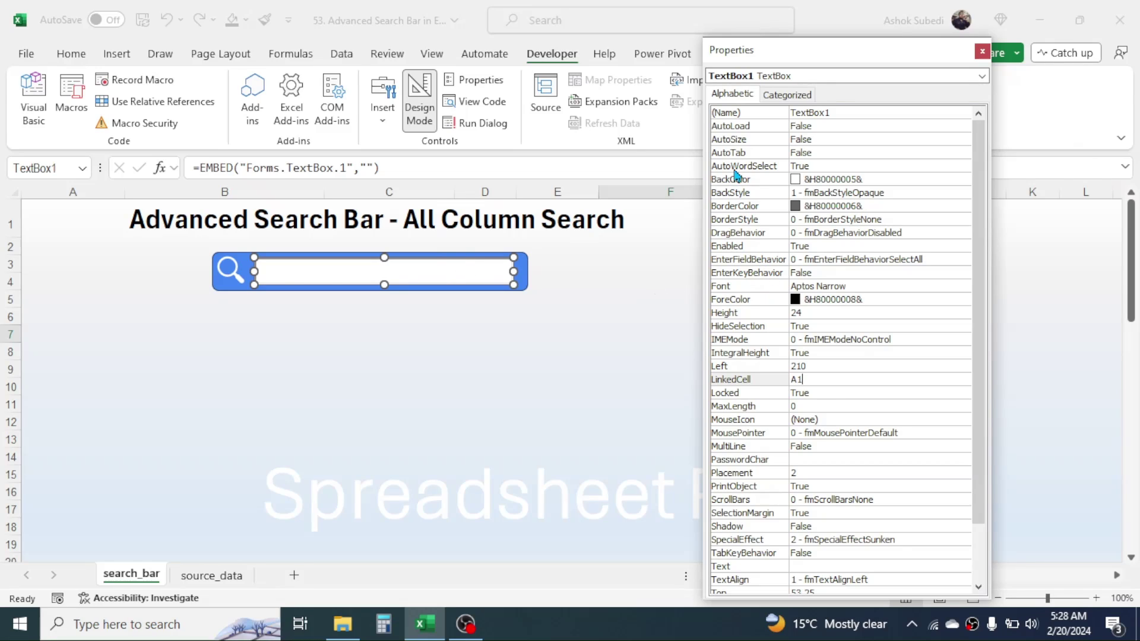
- Set the text box's font size to 14 and close its properties
{"action": "left_click", "coordinate": [857, 288]}
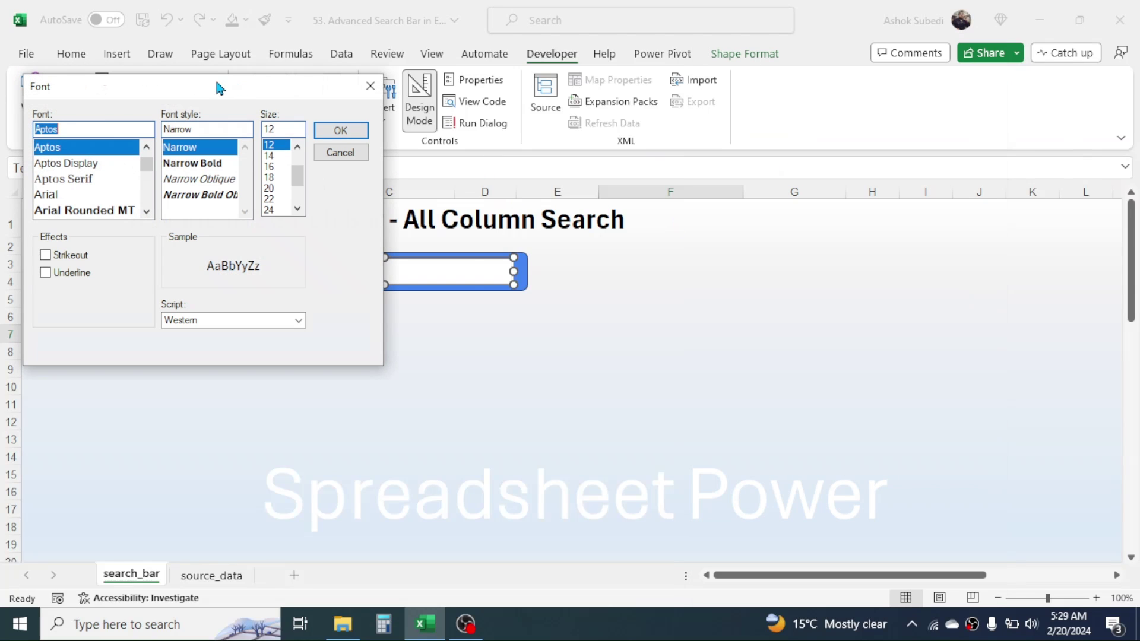
{"action": "left_click_drag", "start_coordinate": [217, 83], "coordinate": [774, 188]}
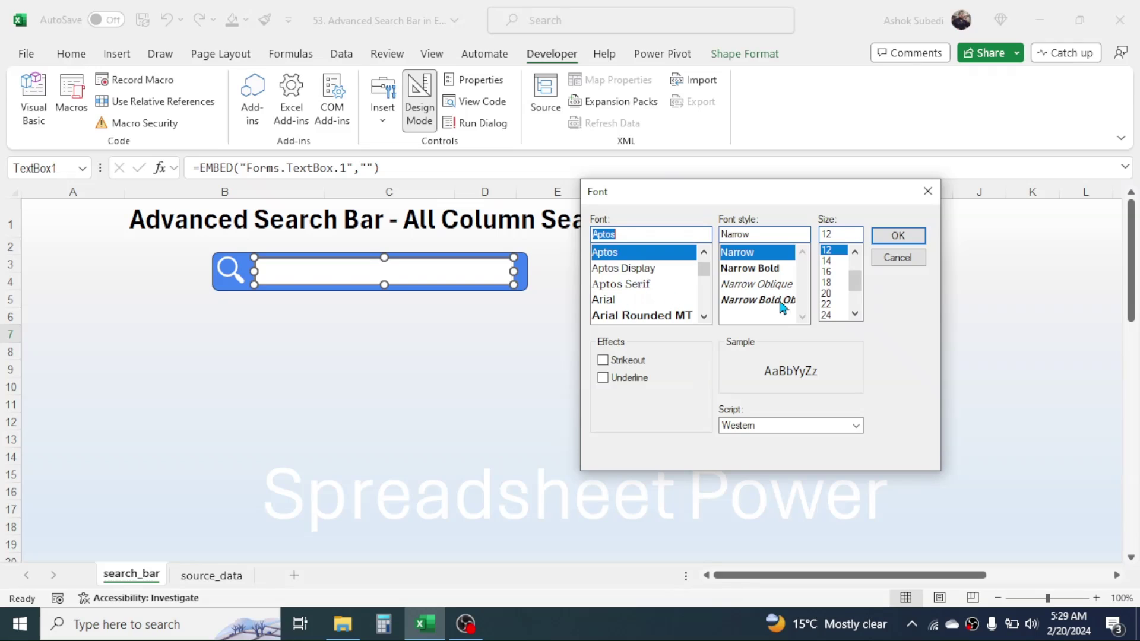
{"action": "left_click", "coordinate": [829, 262]}
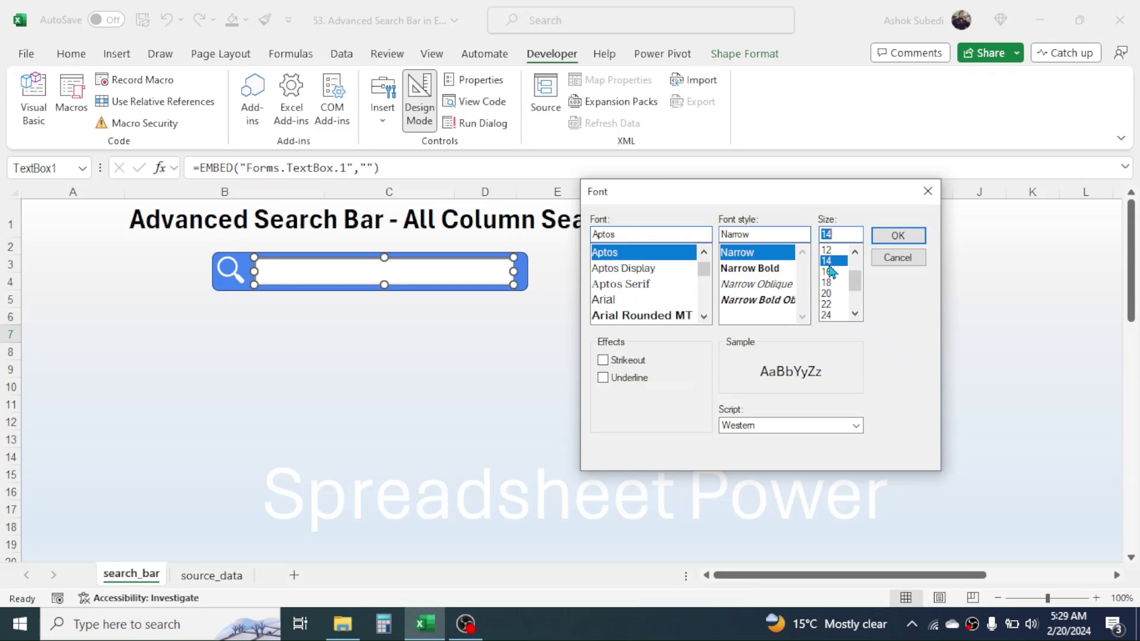
{"action": "left_click", "coordinate": [902, 238]}
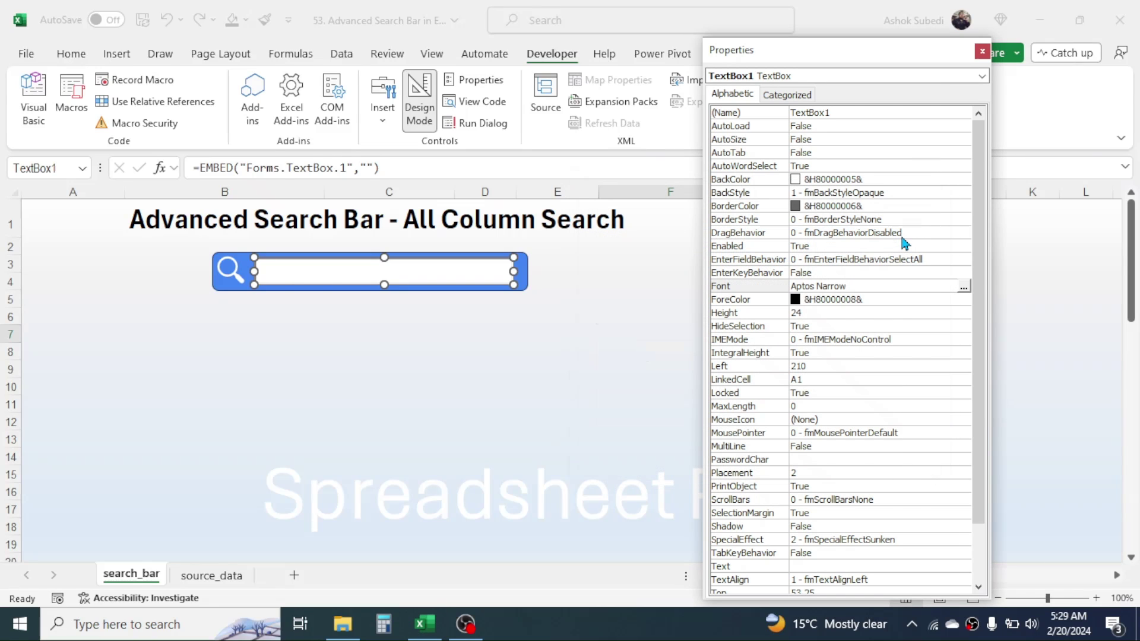
{"action": "left_click", "coordinate": [983, 52]}
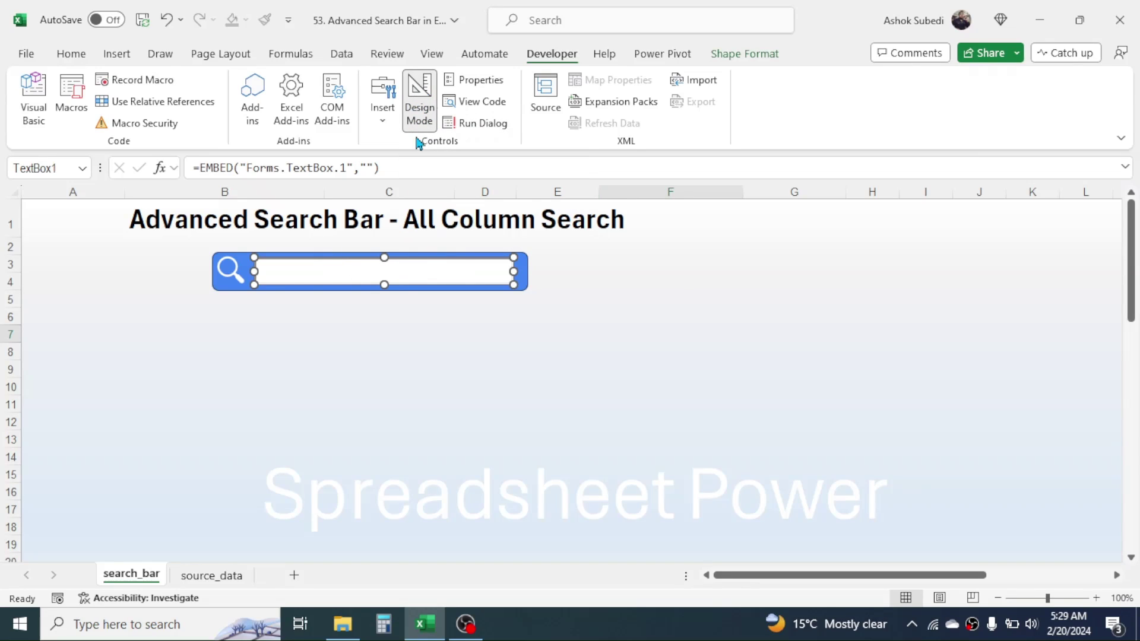
- Turn off Design Mode and test the search text box by entering some random characters and clearing them
{"action": "left_click", "coordinate": [419, 102]}
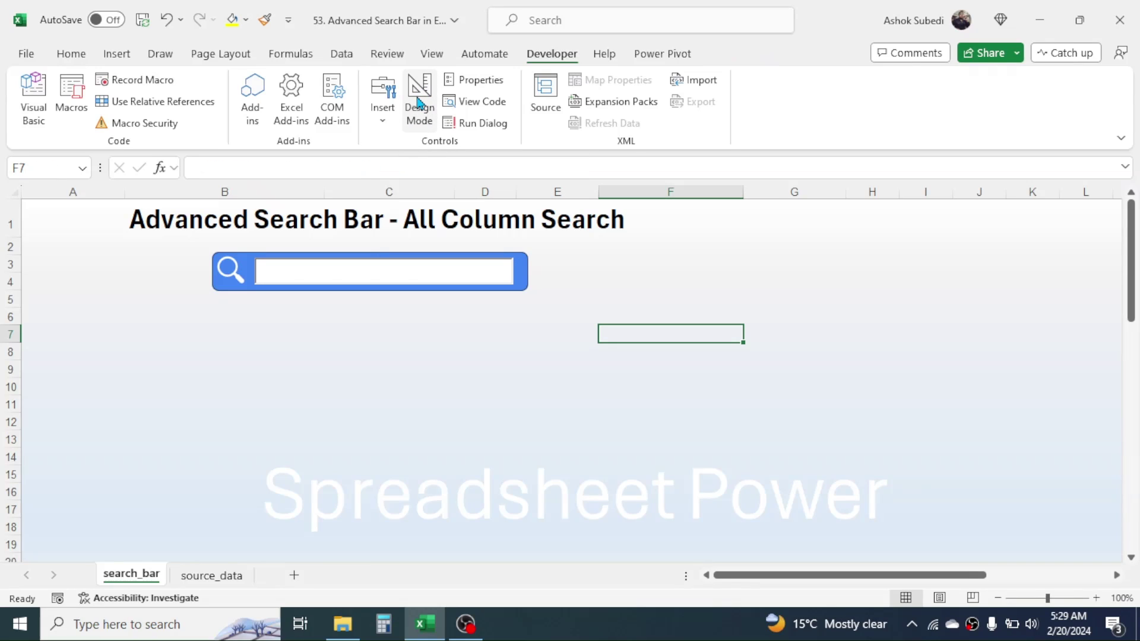
{"action": "left_click", "coordinate": [309, 275]}
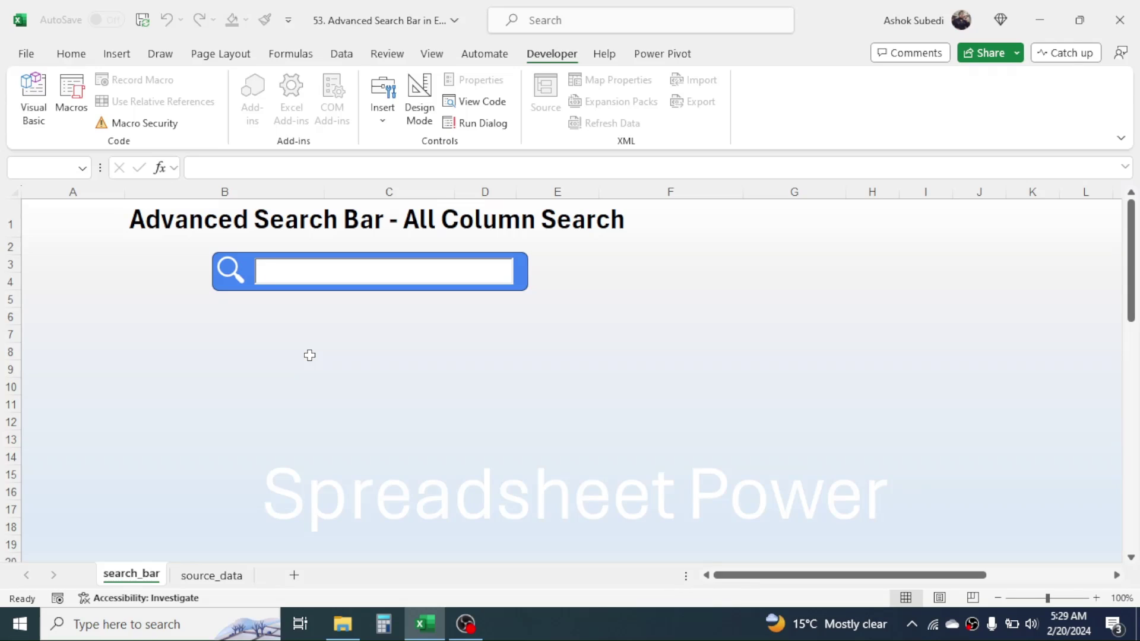
{"action": "type", "text": "jdhfjfhd"}
{"action": "key", "text": "BackSpace"}
{"action": "key", "text": "BackSpace"}
{"action": "key", "text": "BackSpace"}
{"action": "key", "text": "BackSpace"}
{"action": "key", "text": "BackSpace"}
{"action": "key", "text": "BackSpace"}
{"action": "key", "text": "BackSpace"}
{"action": "left_click", "coordinate": [420, 319]}
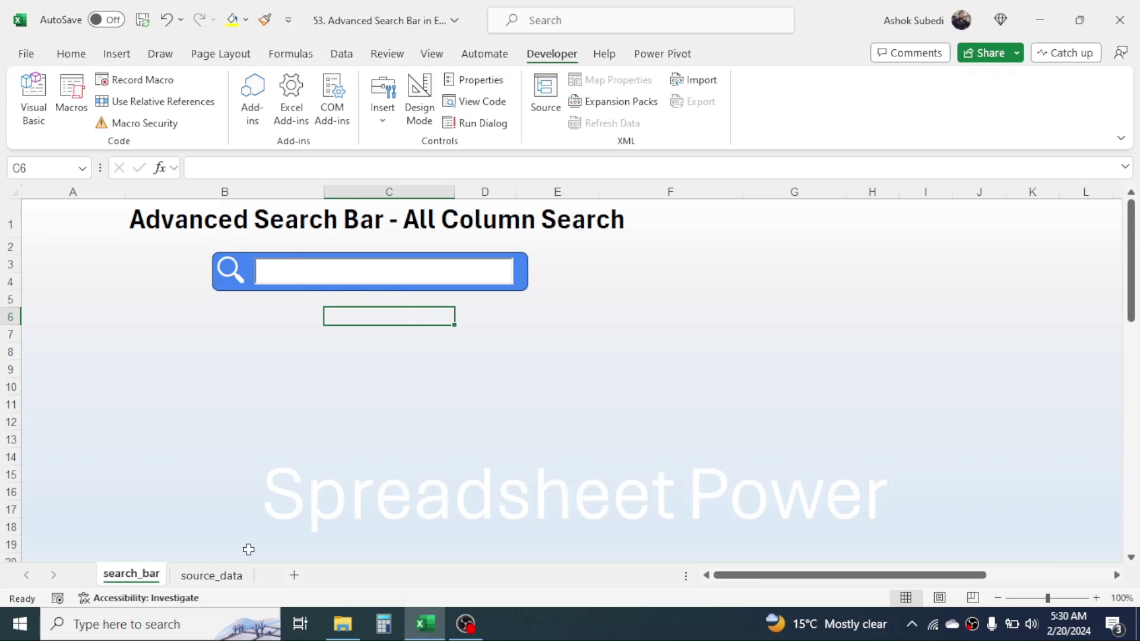
- Convert the sales data range A3:G34 on the source_data sheet into a table with headers
{"action": "left_click", "coordinate": [219, 577]}
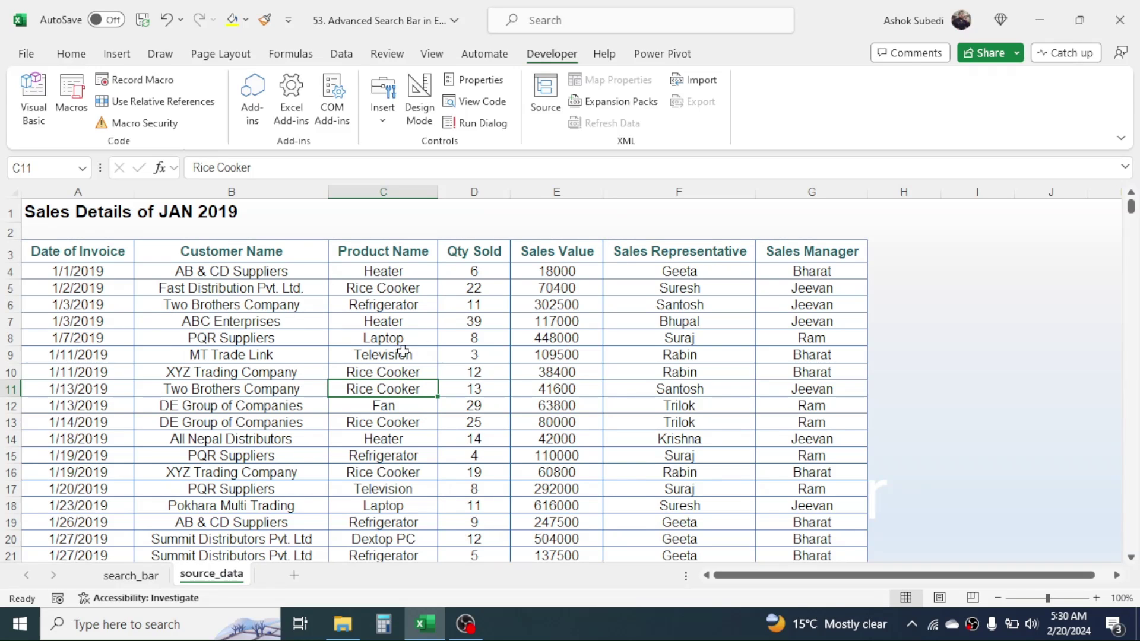
{"action": "left_click", "coordinate": [573, 338]}
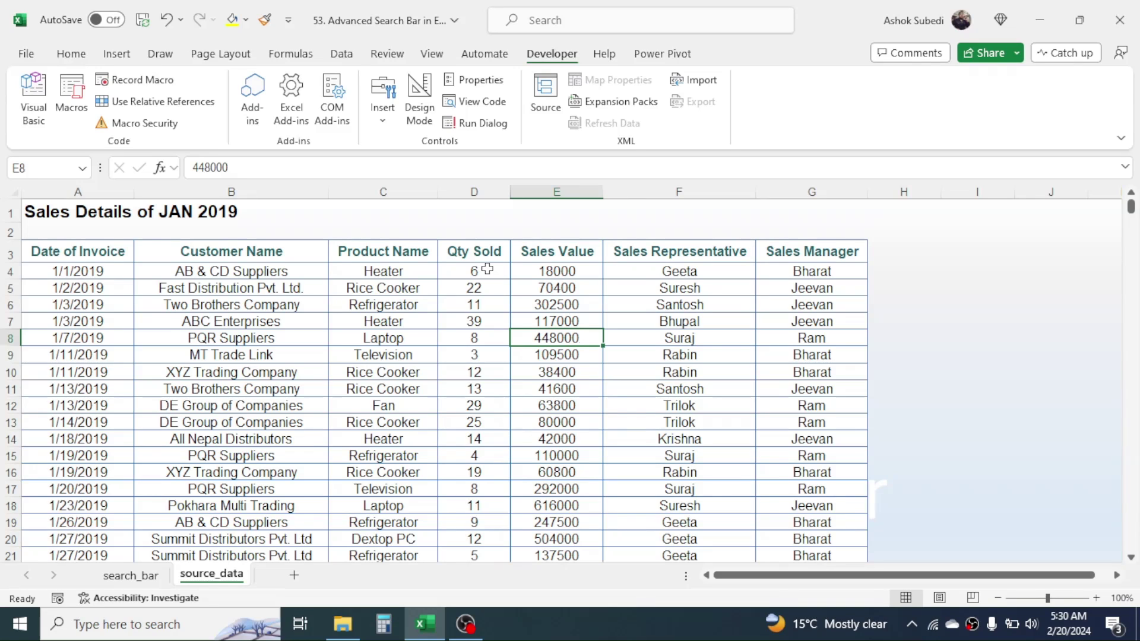
{"action": "left_click", "coordinate": [385, 336]}
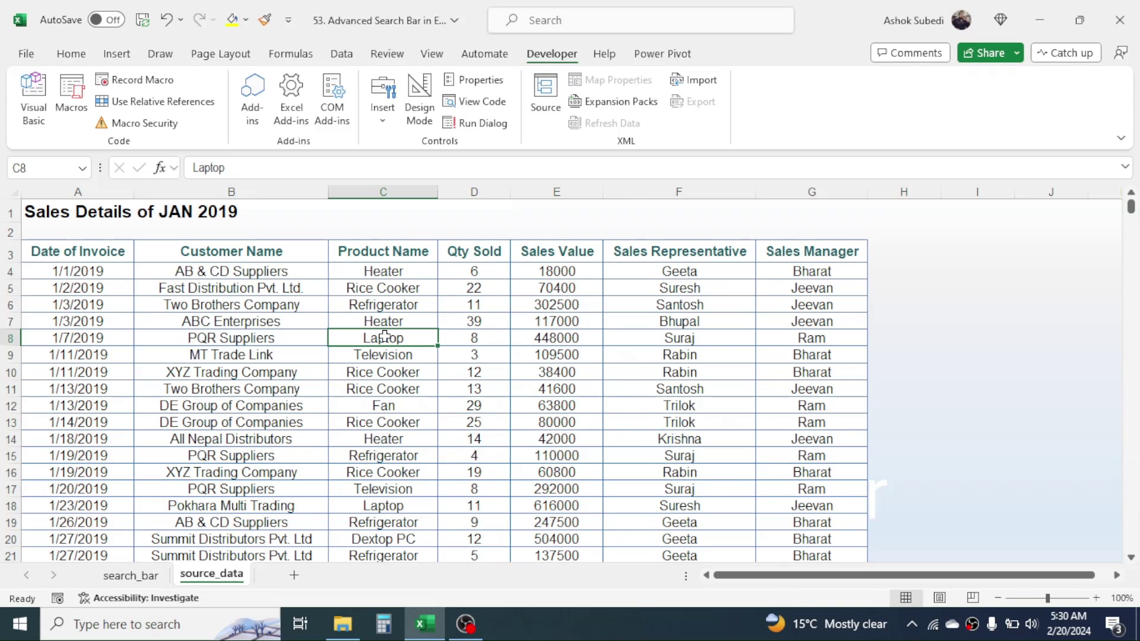
{"action": "key", "text": "ctrl+a"}
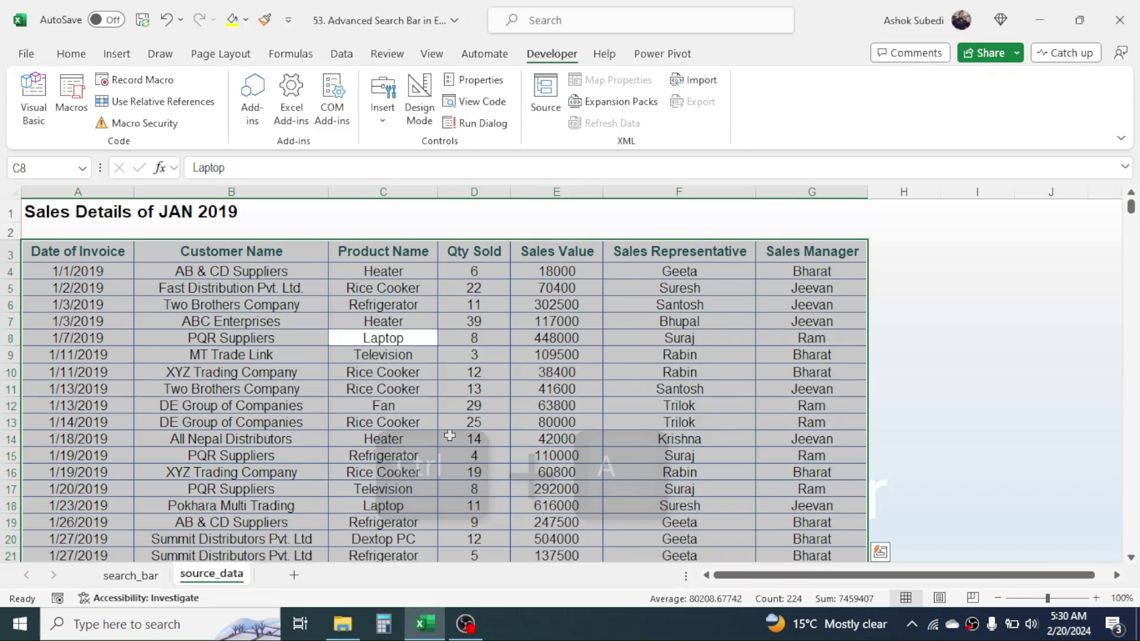
{"action": "key", "text": "ctrl+t"}
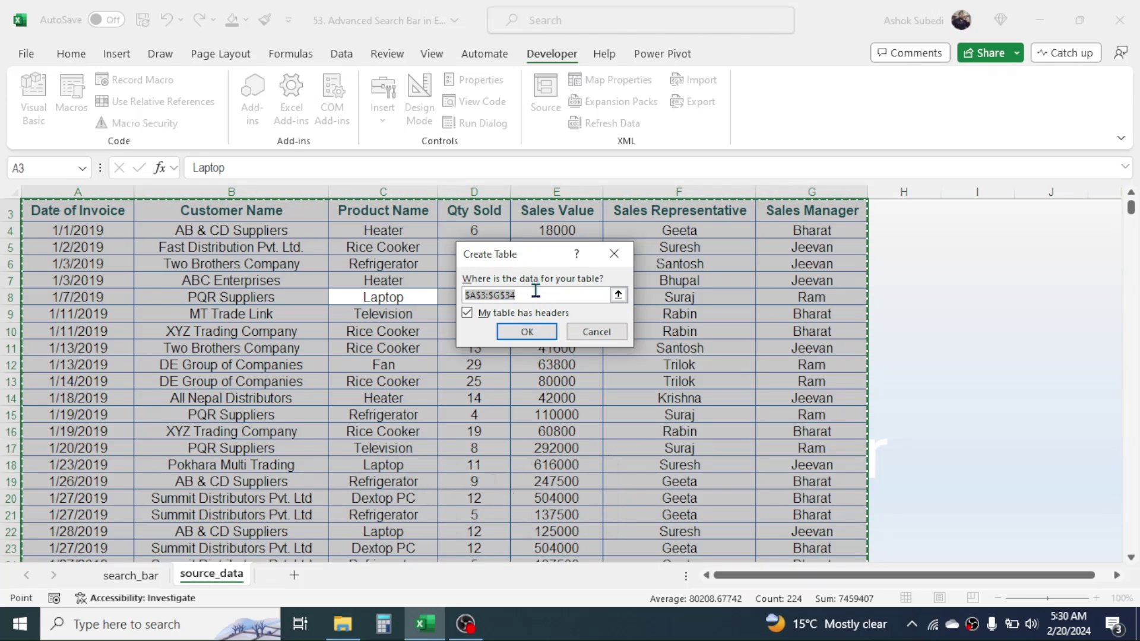
{"action": "left_click", "coordinate": [542, 336]}
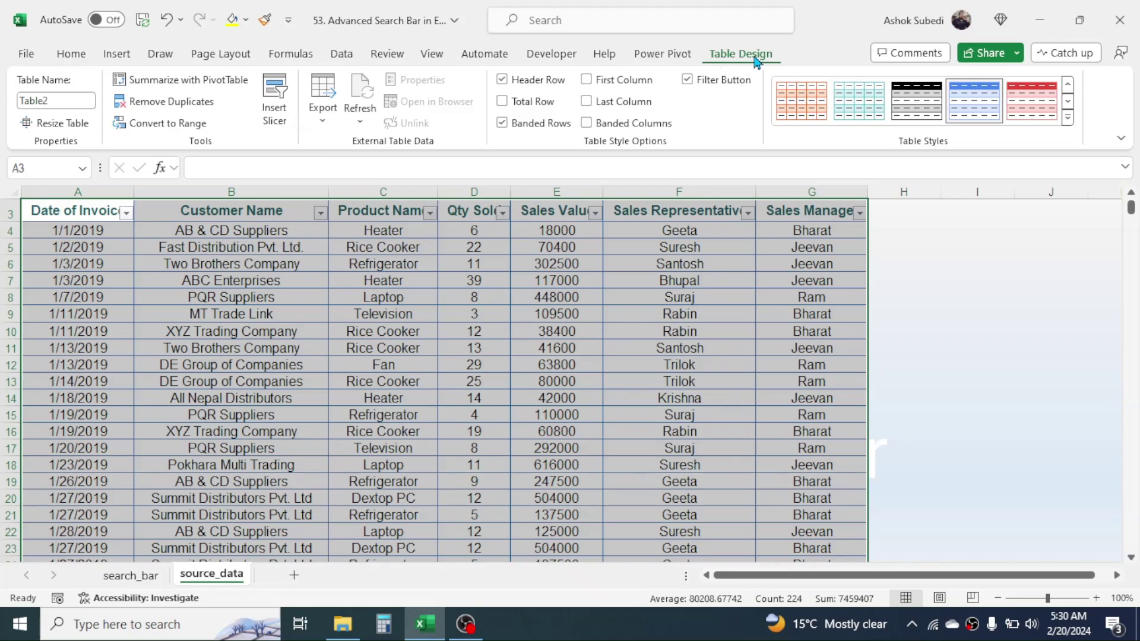
- Name the sales table my_data and check its entry in the Name Manager
{"action": "left_click", "coordinate": [61, 102]}
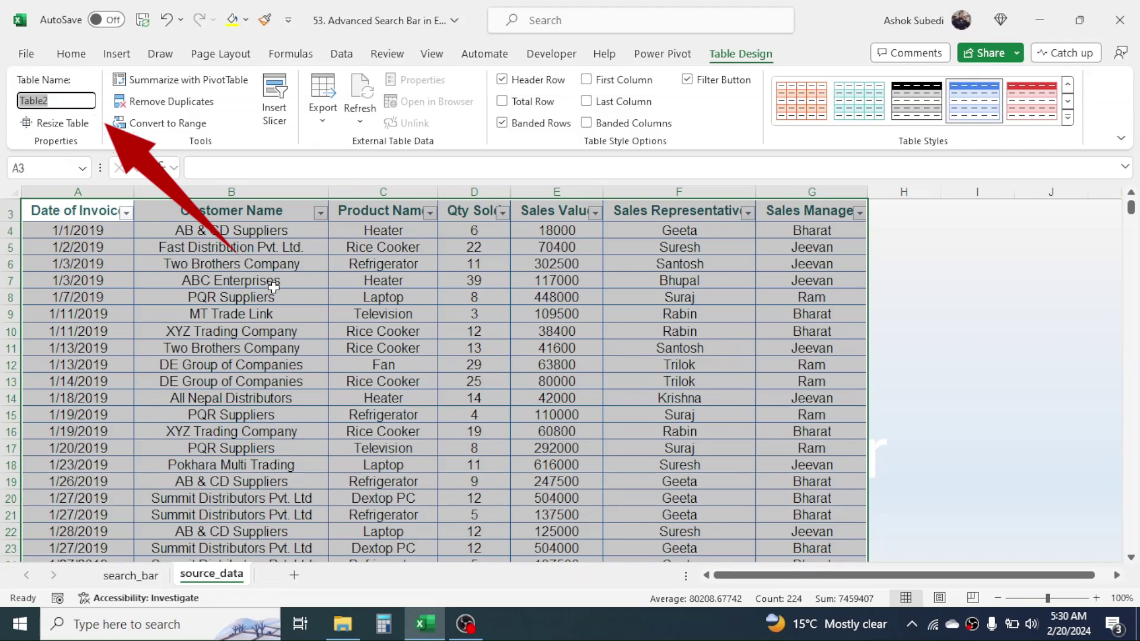
{"action": "type", "text": "my_data"}
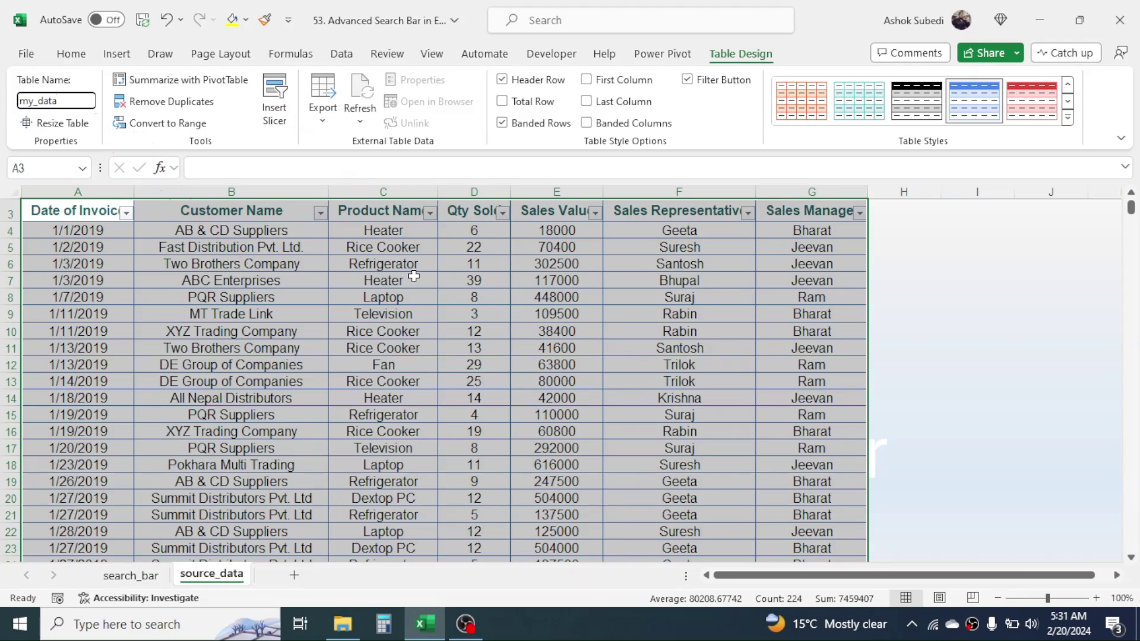
{"action": "key", "text": "Return"}
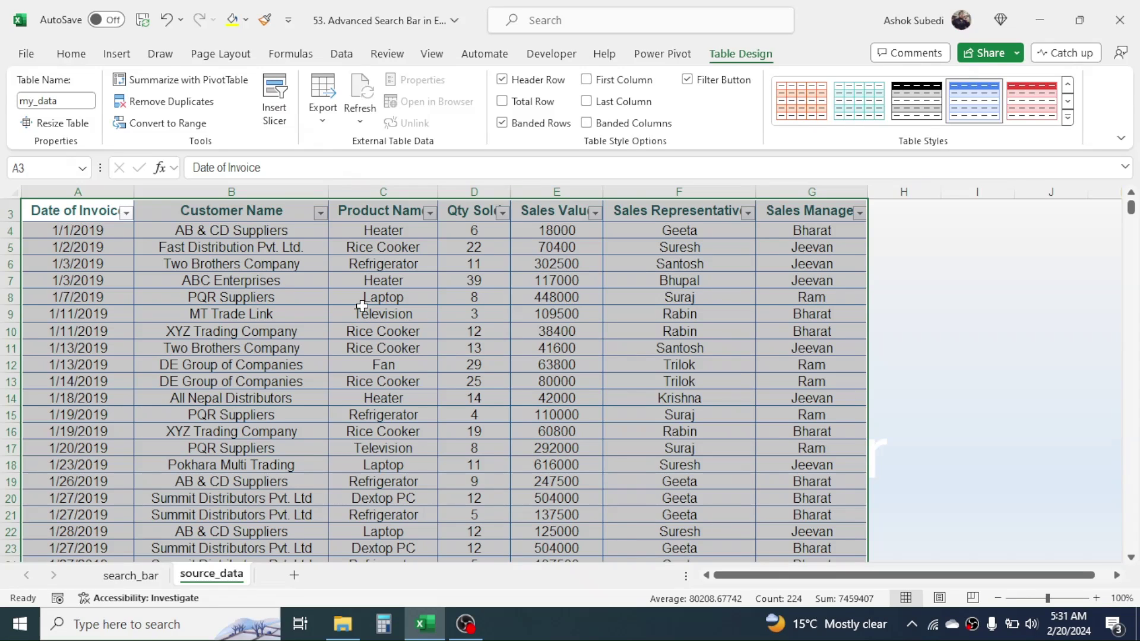
{"action": "left_click", "coordinate": [298, 54]}
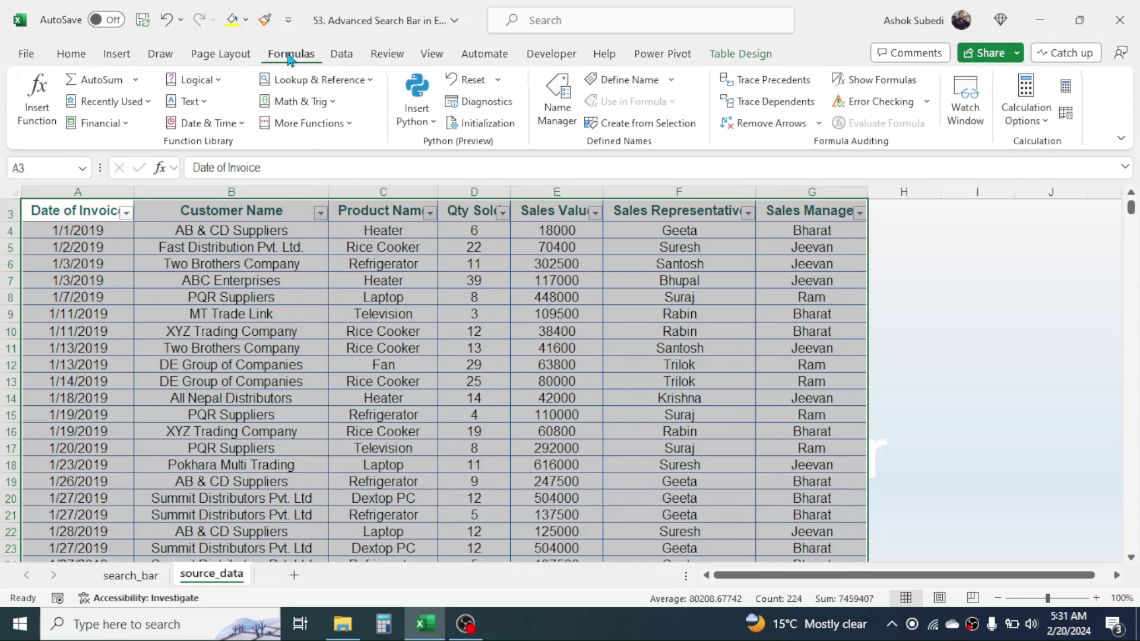
{"action": "left_click", "coordinate": [558, 116]}
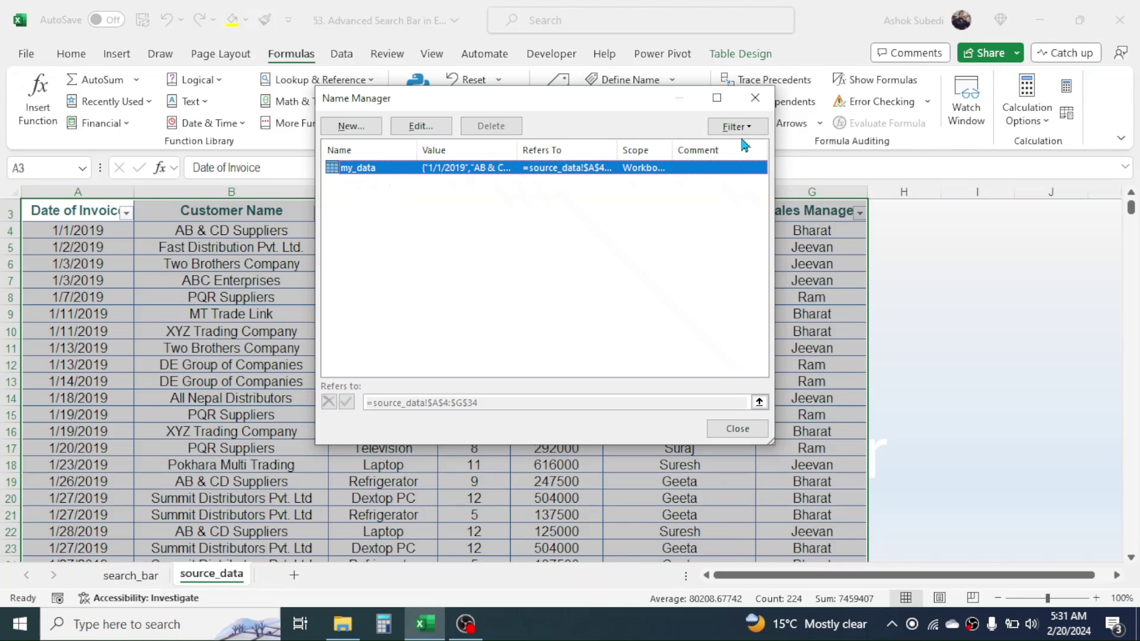
{"action": "left_click", "coordinate": [755, 98]}
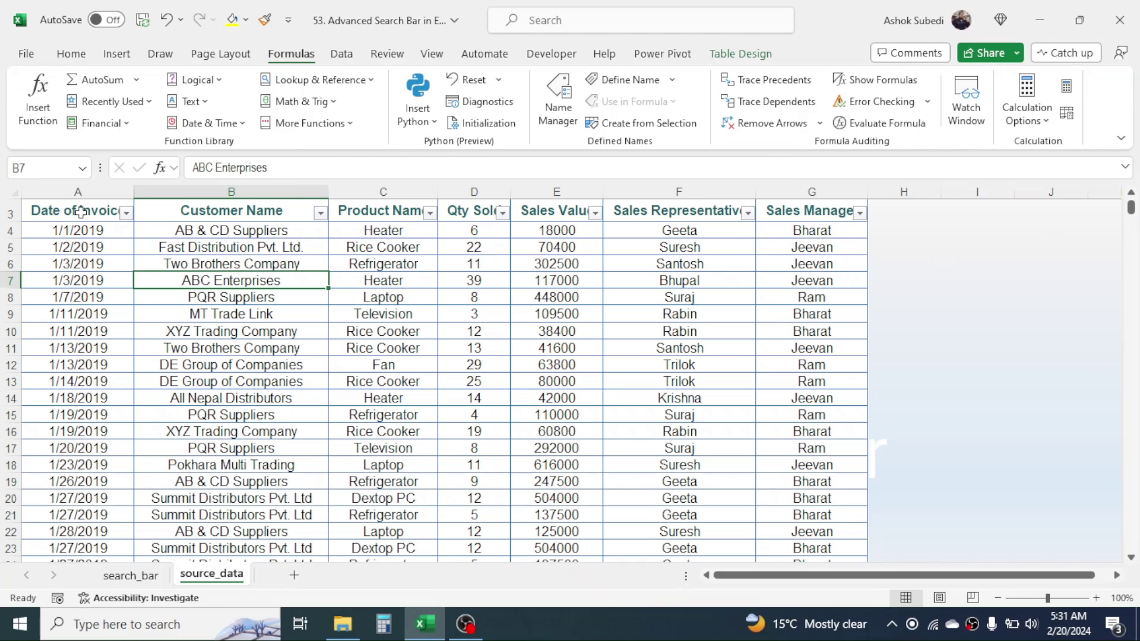
- Copy the sales table's header row, Date of Invoice through Sales Manager, to cell A7 of the search_bar sheet
{"action": "left_click_drag", "start_coordinate": [80, 212], "coordinate": [783, 217]}
{"action": "key", "text": "ctrl+c"}
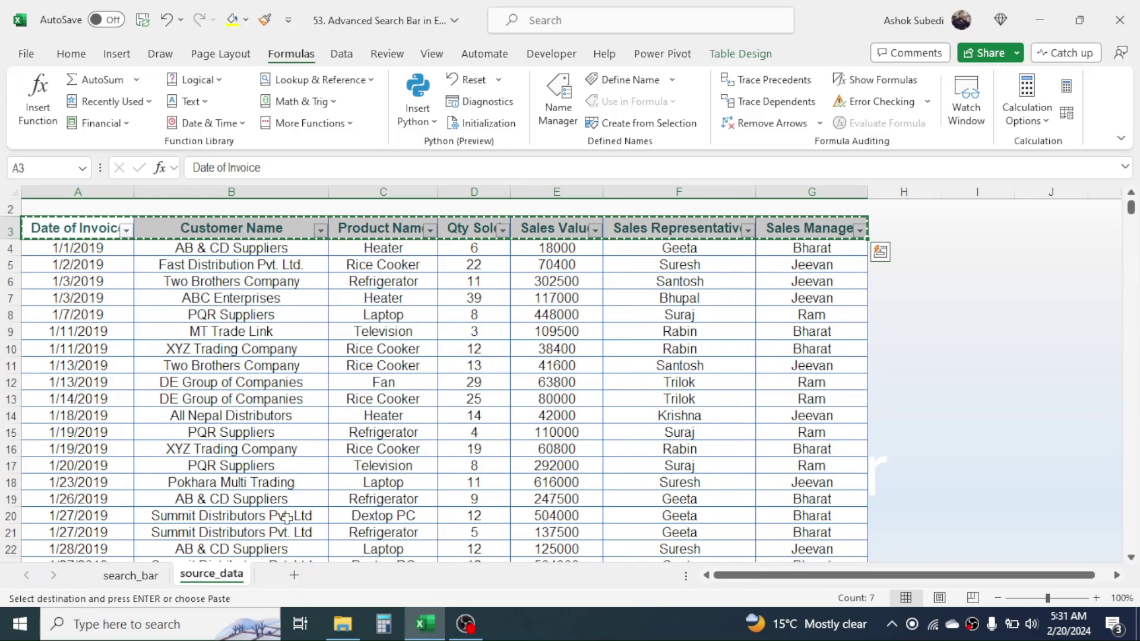
{"action": "left_click", "coordinate": [149, 577]}
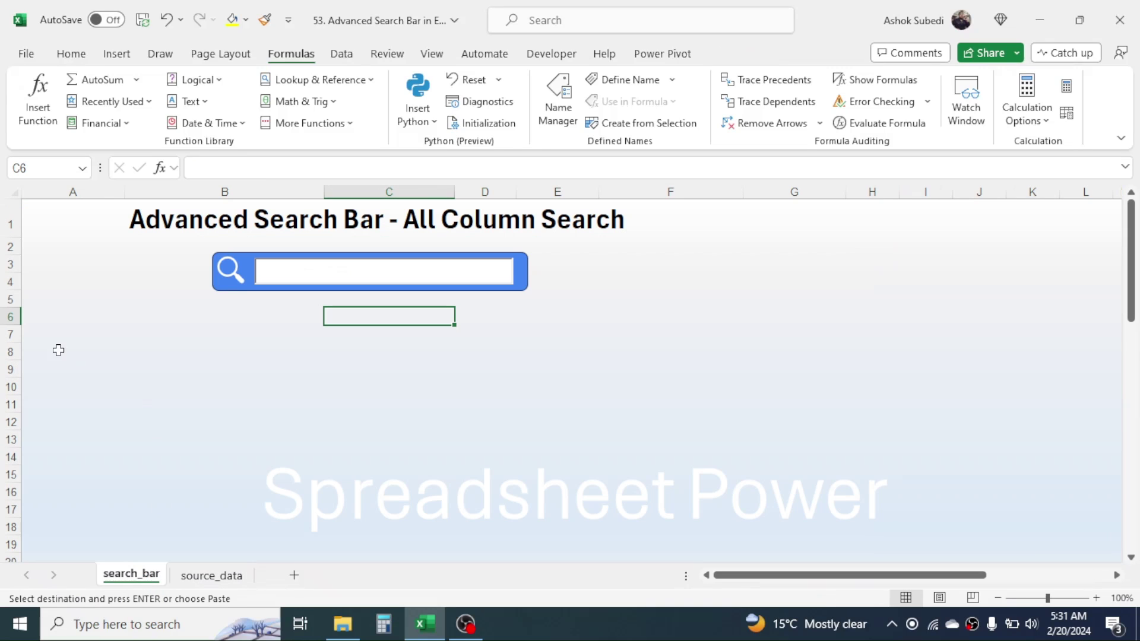
{"action": "left_click", "coordinate": [34, 335]}
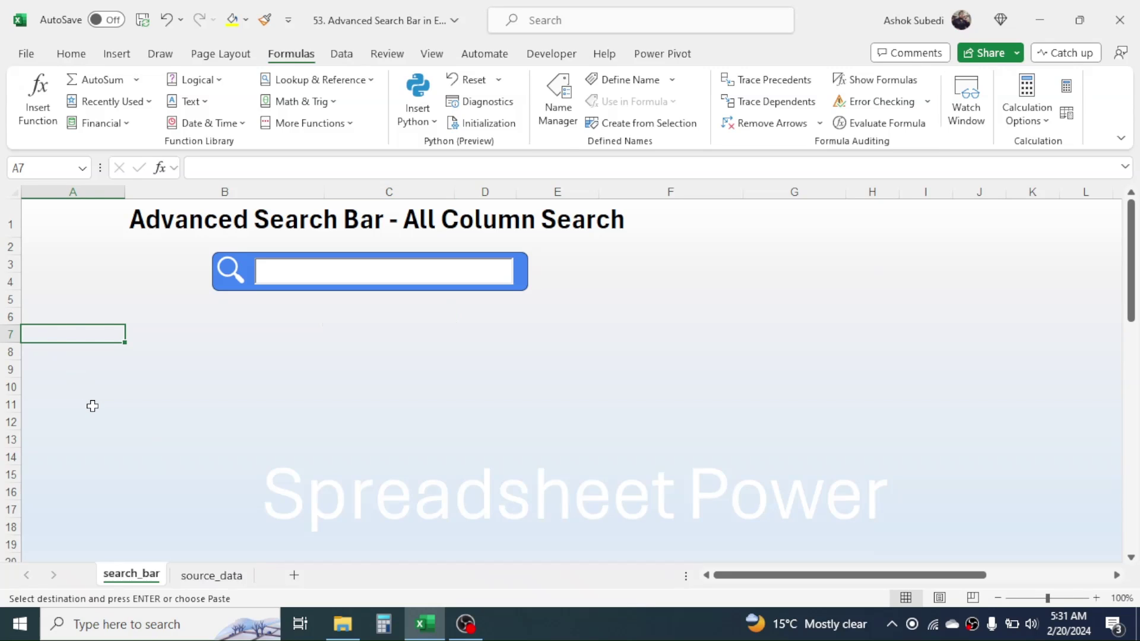
{"action": "key", "text": "ctrl+v"}
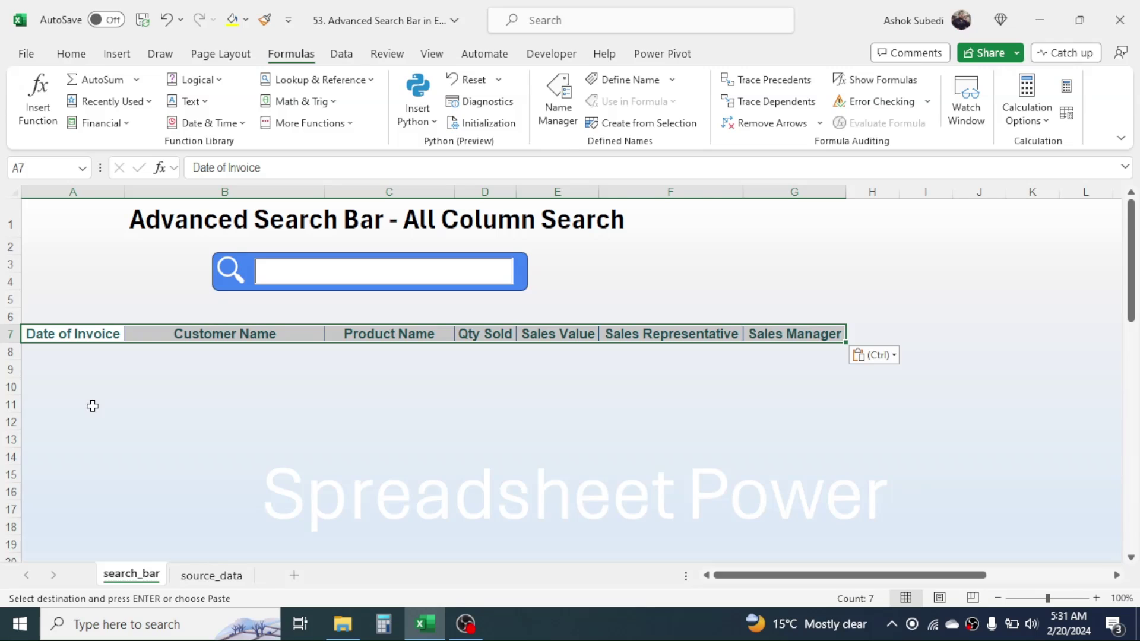
- Begin a formula in cell A8 with =FILTER(my_data,NOT(ISERROR(SEARCH(A1, using the linked cell A1 as the text to find
{"action": "left_click", "coordinate": [76, 353]}
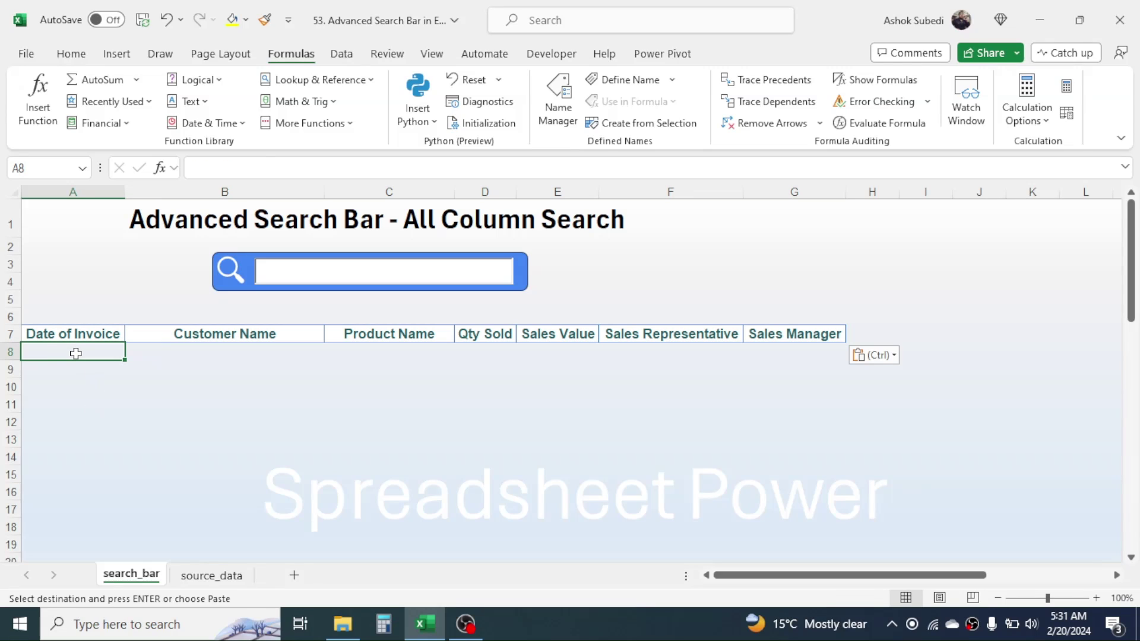
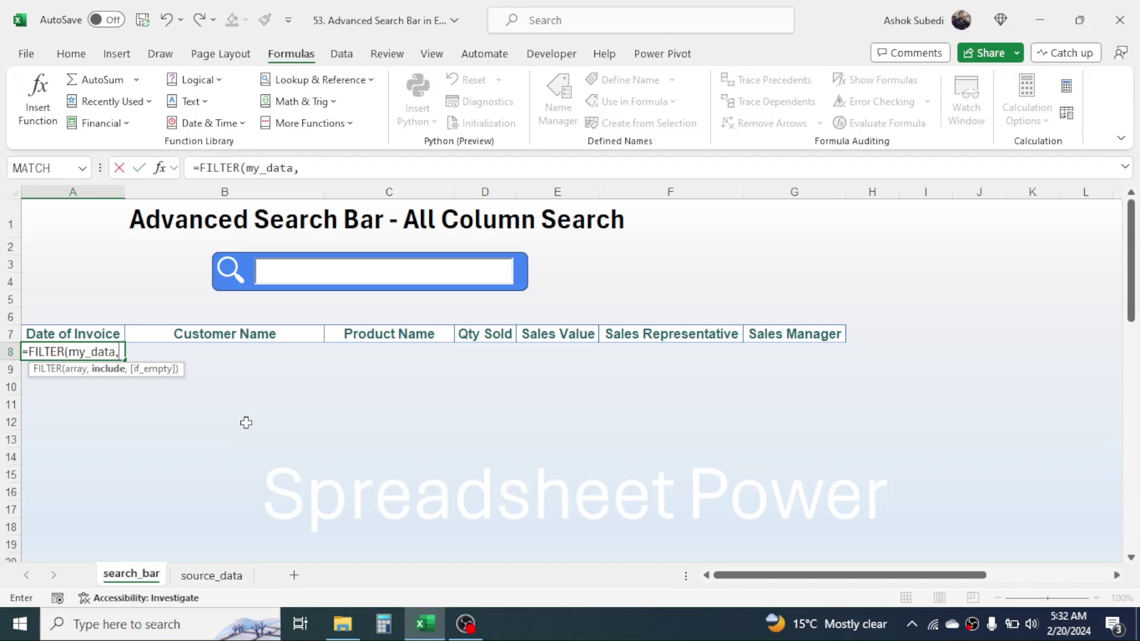
{"action": "type", "text": "NOT"}
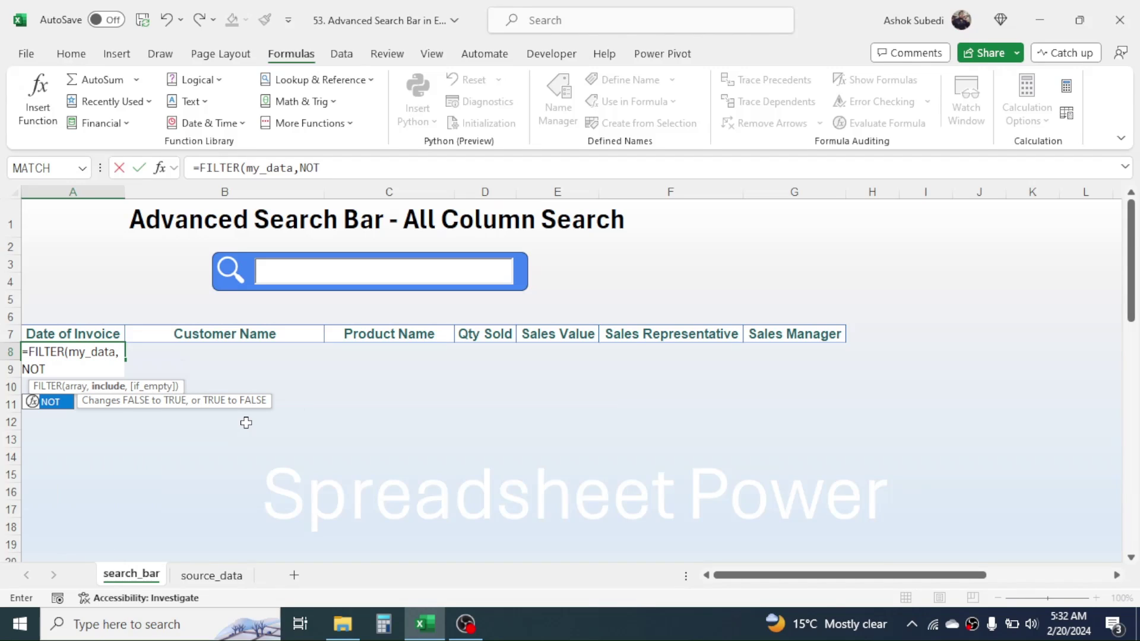
{"action": "type", "text": "("}
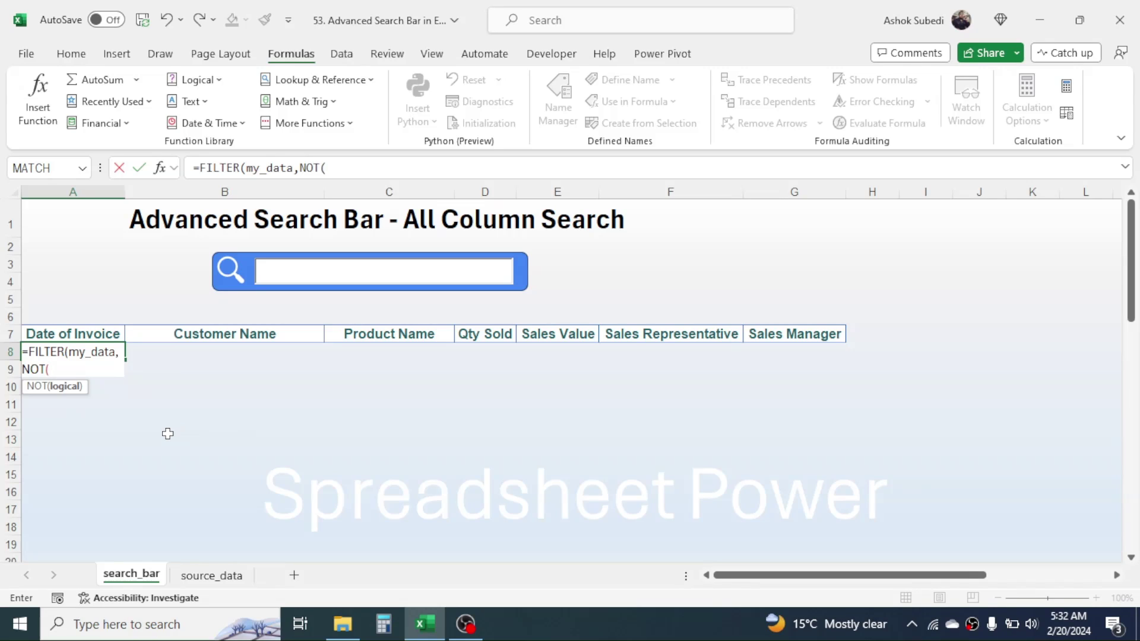
{"action": "type", "text": "ISE"}
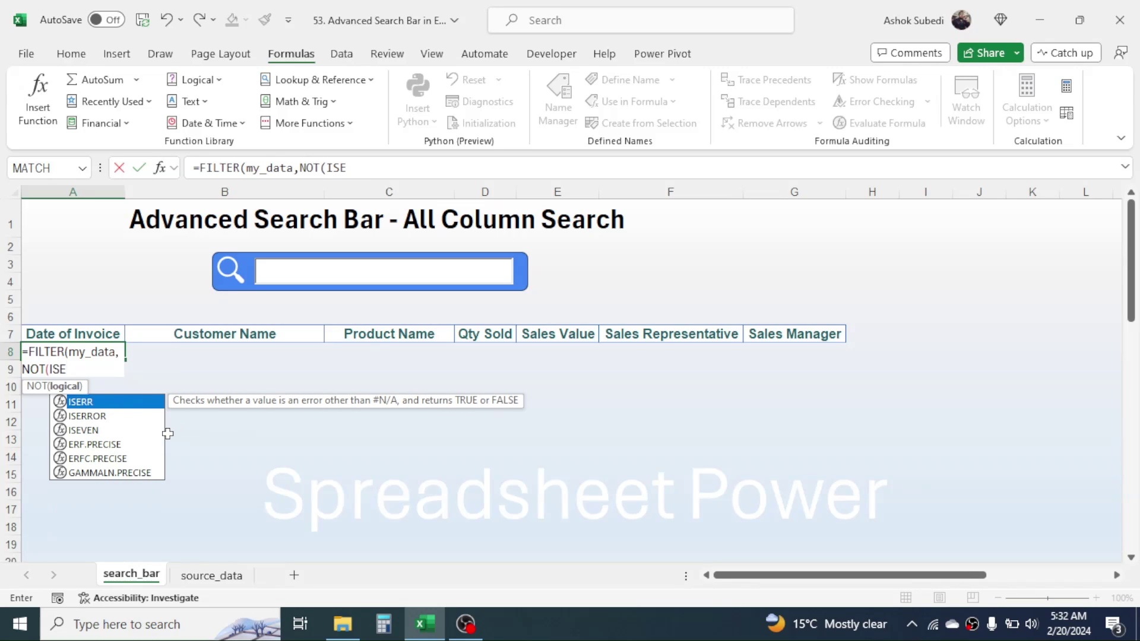
{"action": "type", "text": "RROR("}
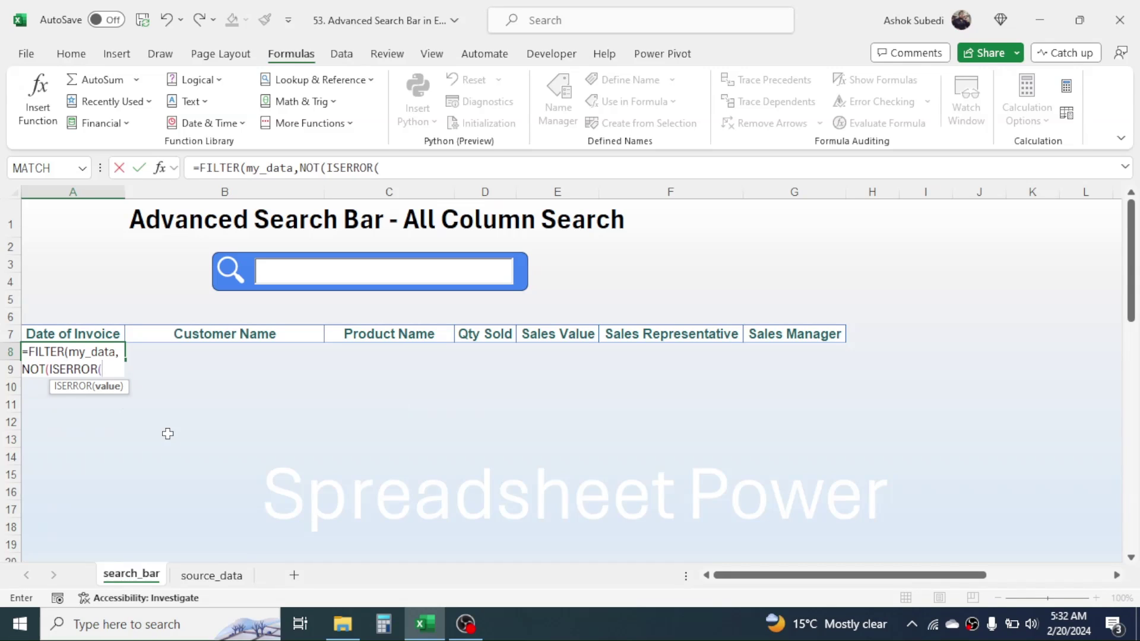
{"action": "type", "text": "SEARC"}
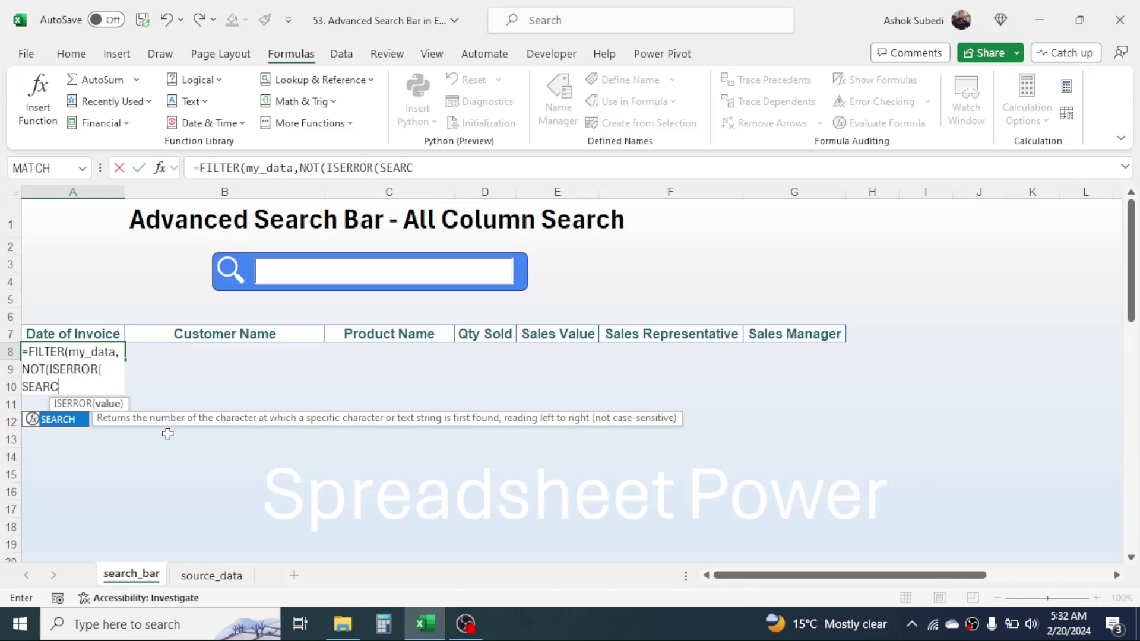
{"action": "type", "text": "H("}
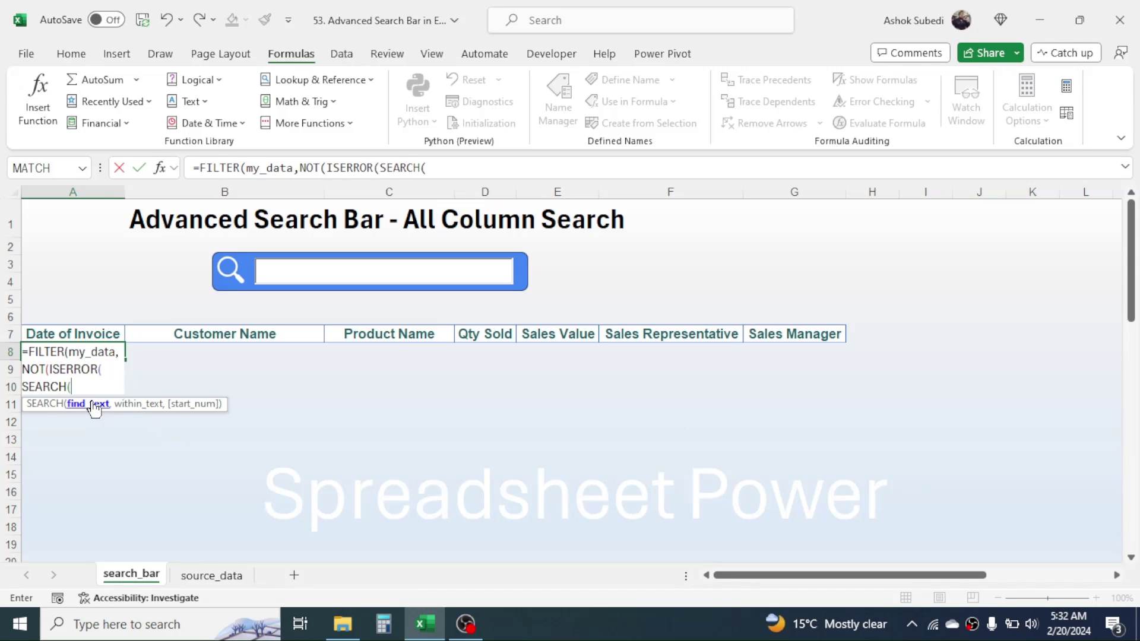
{"action": "left_click", "coordinate": [49, 215]}
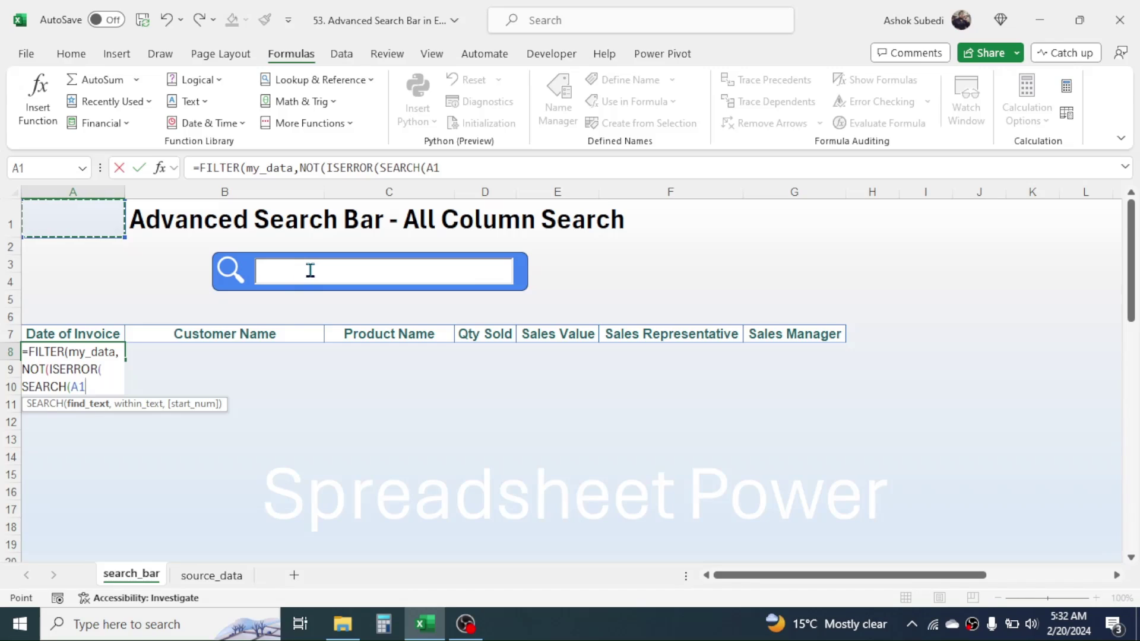
{"action": "type", "text": ","}
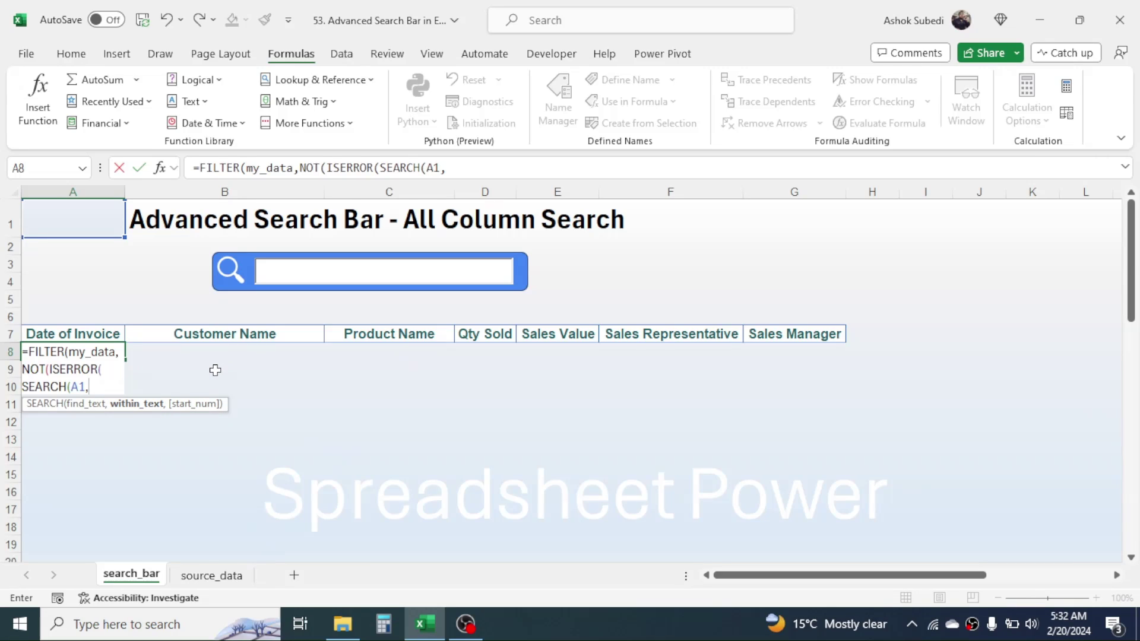
- Start SEARCH's within_text argument with my_data[Date of Invoice] and follow it with the wildcard separator &"*"&
{"action": "type", "text": "my"}
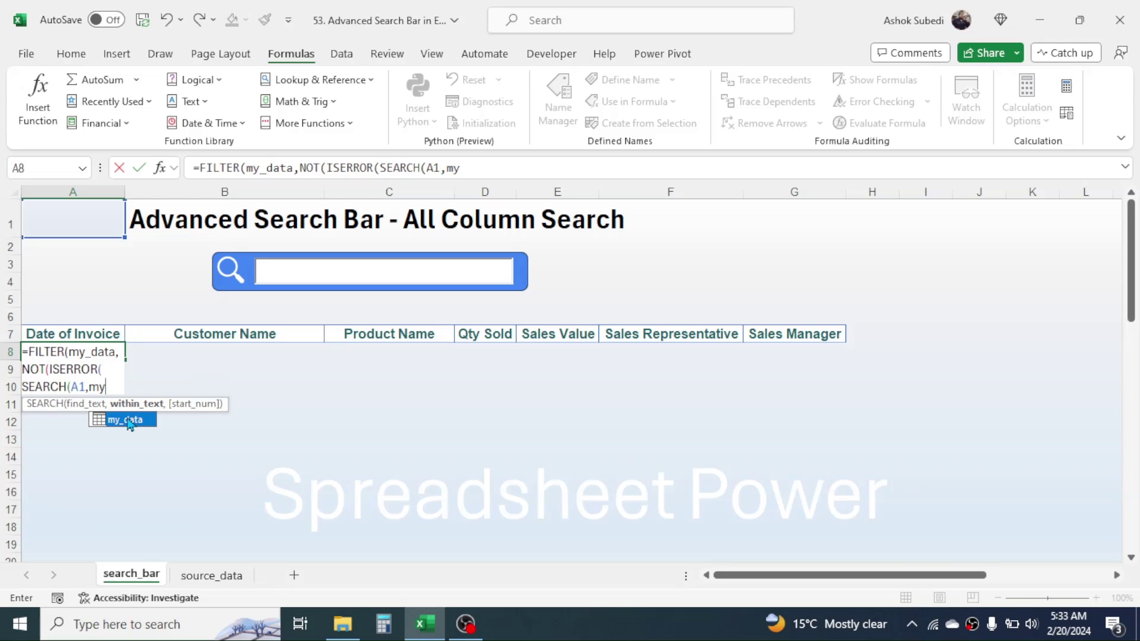
{"action": "key", "text": "Tab"}
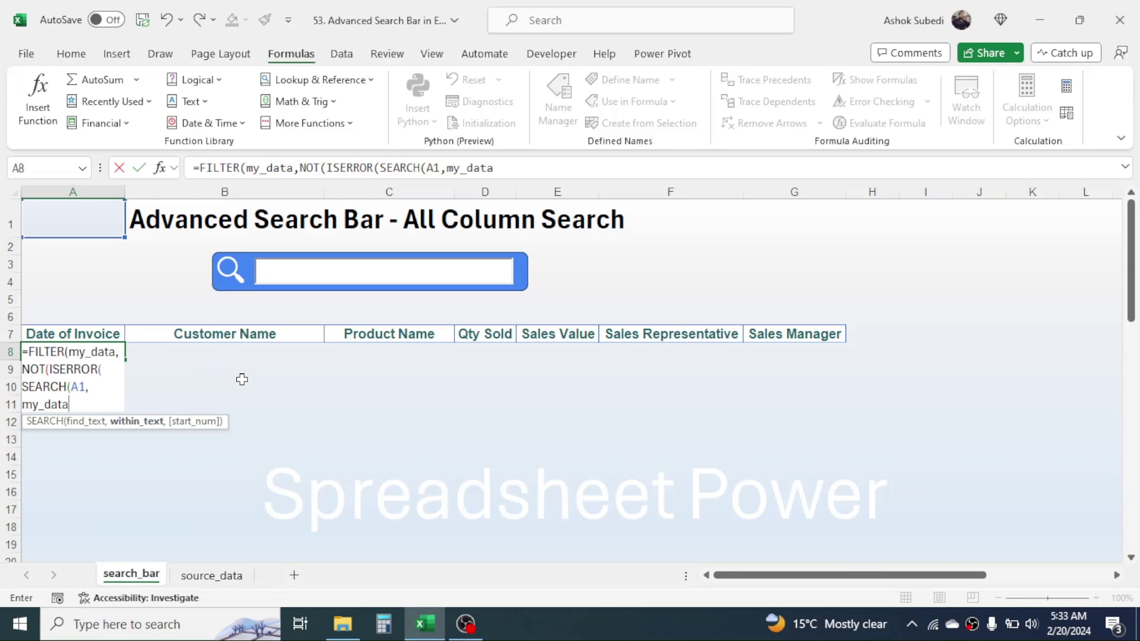
{"action": "type", "text": "["}
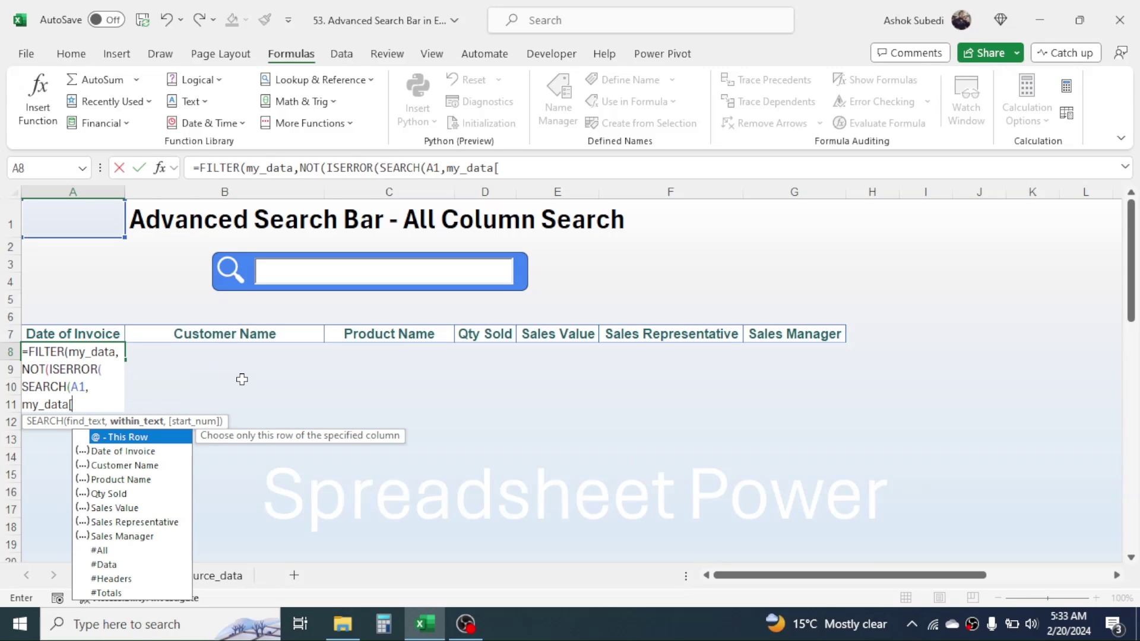
{"action": "double_click", "coordinate": [119, 458]}
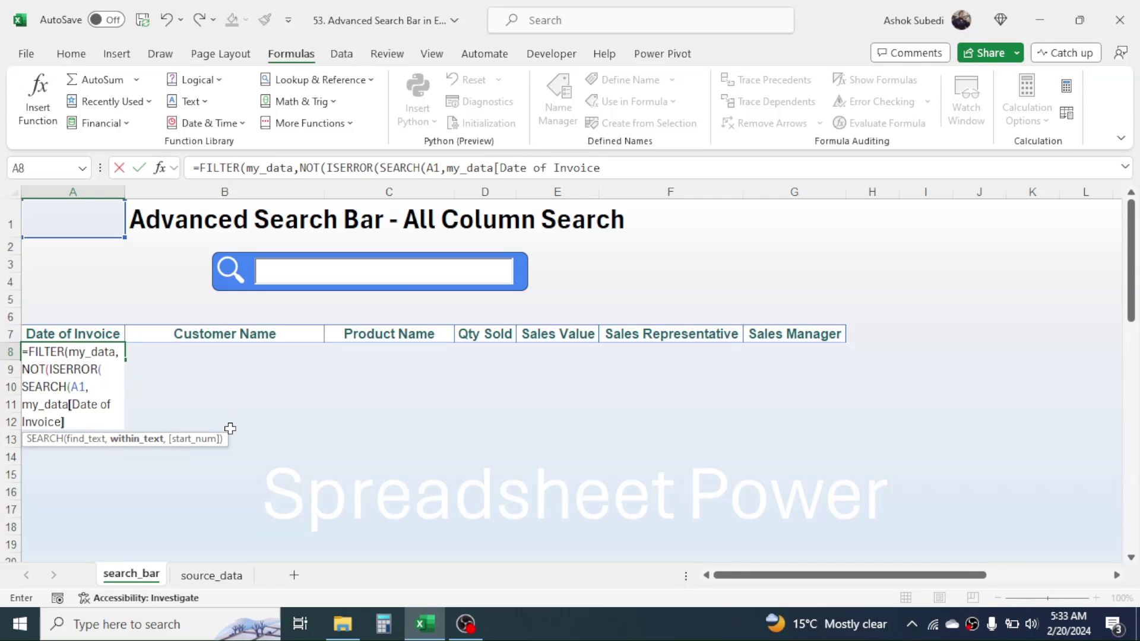
{"action": "type", "text": "]"}
{"action": "type", "text": "&"}
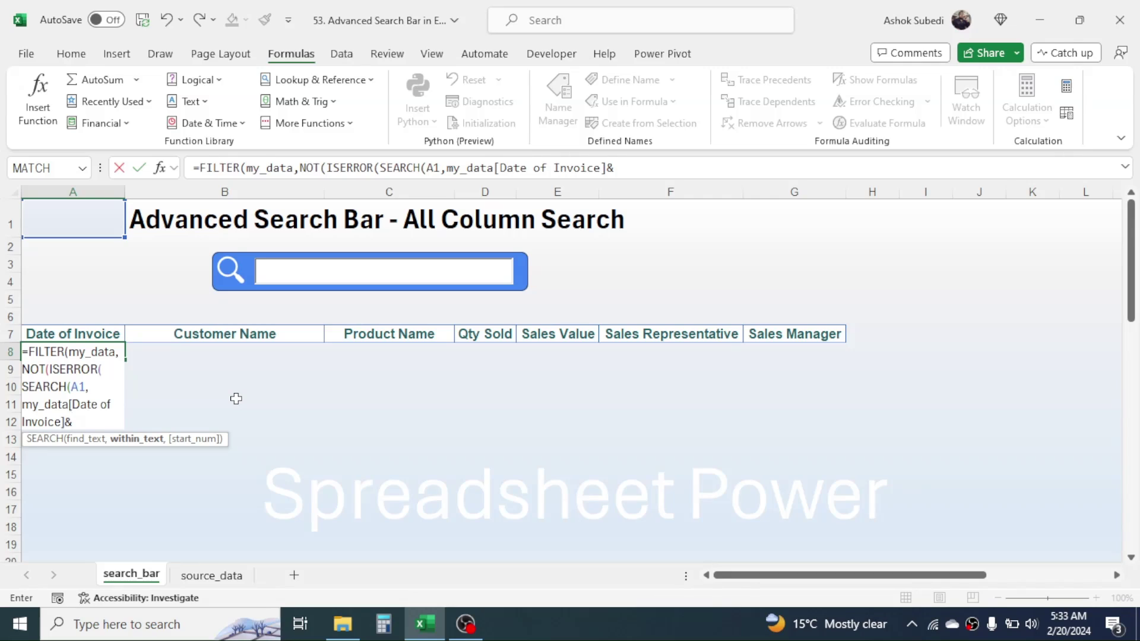
{"action": "type", "text": "\"*\"&"}
- Copy the ]&"*"& fragment within the formula, and append my_data[Customer Name]&"*"& to the within_text argument
{"action": "left_click_drag", "start_coordinate": [87, 422], "coordinate": [60, 421]}
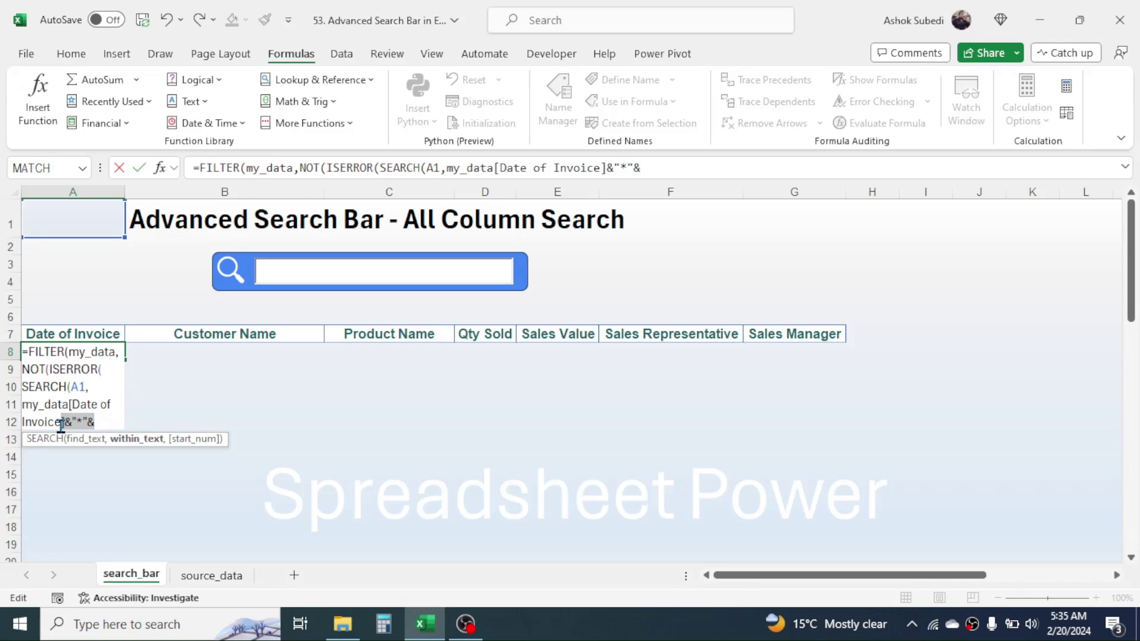
{"action": "right_click", "coordinate": [80, 421]}
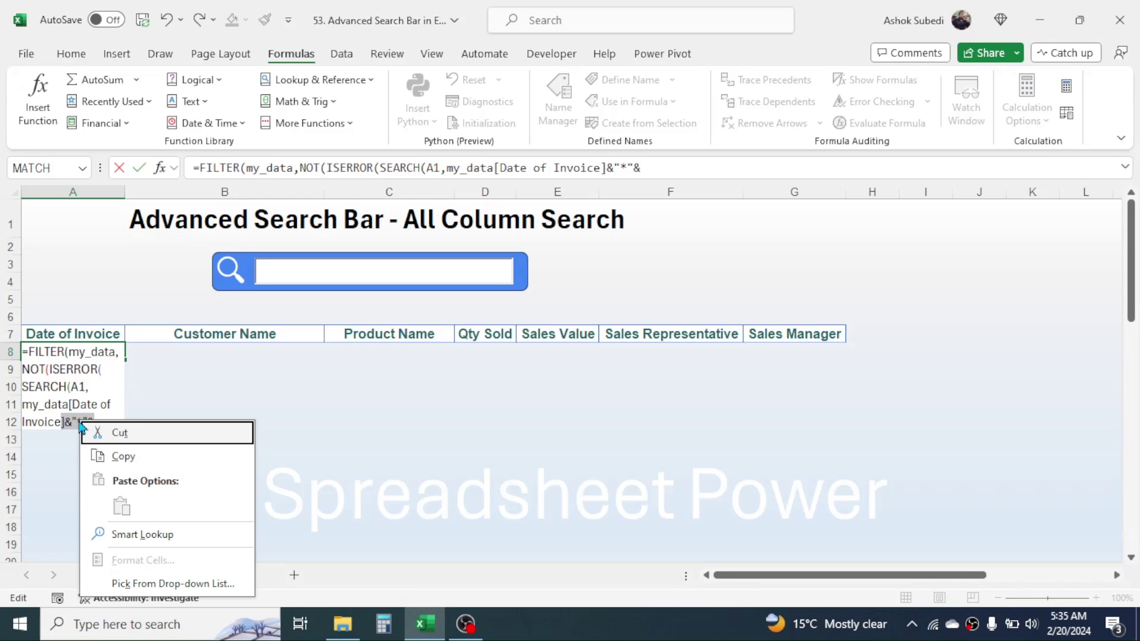
{"action": "left_click", "coordinate": [121, 456]}
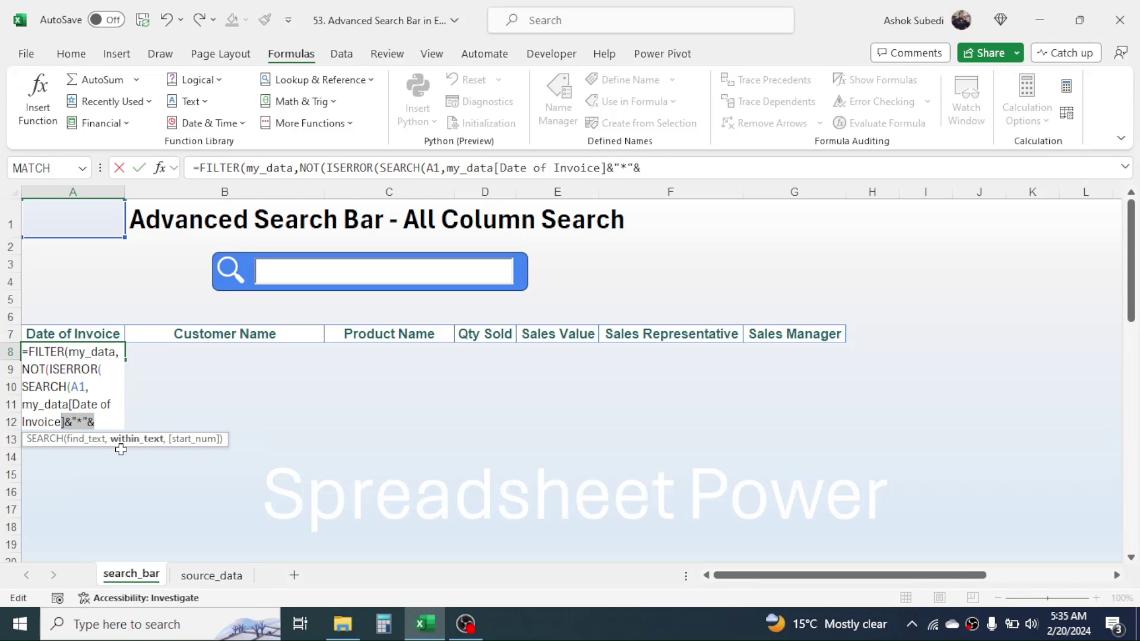
{"action": "left_click", "coordinate": [102, 423]}
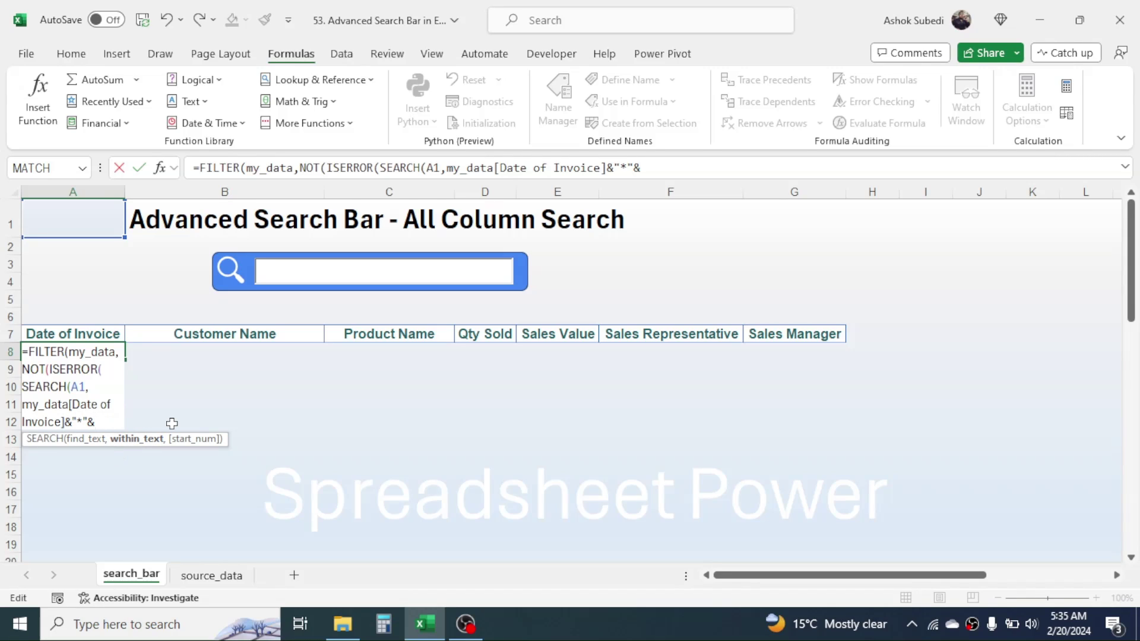
{"action": "type", "text": "my"}
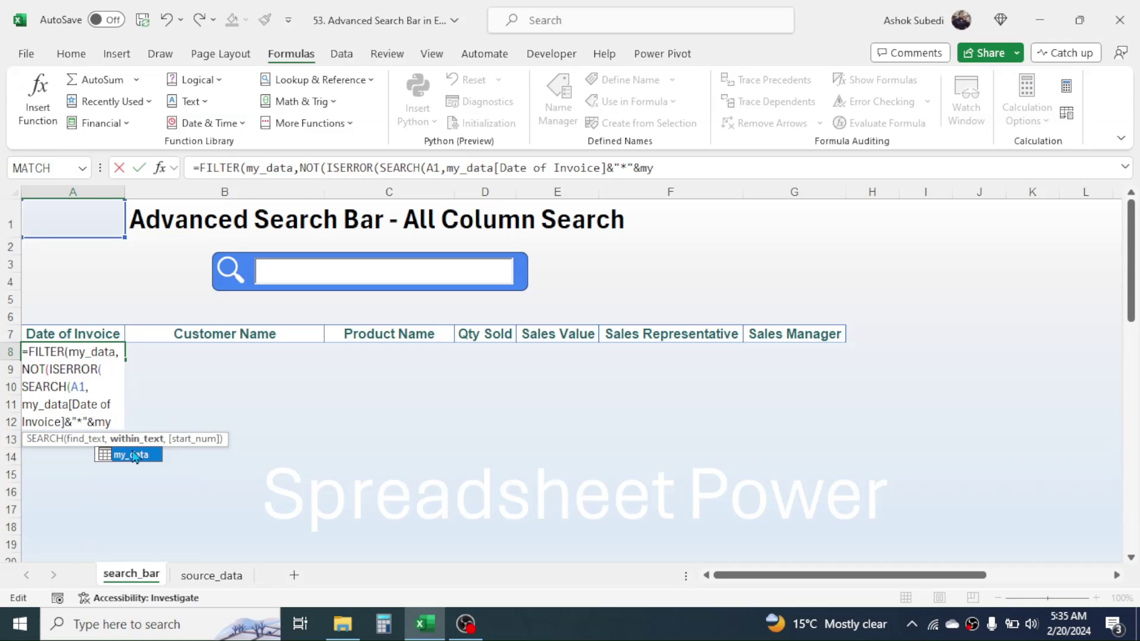
{"action": "double_click", "coordinate": [134, 455]}
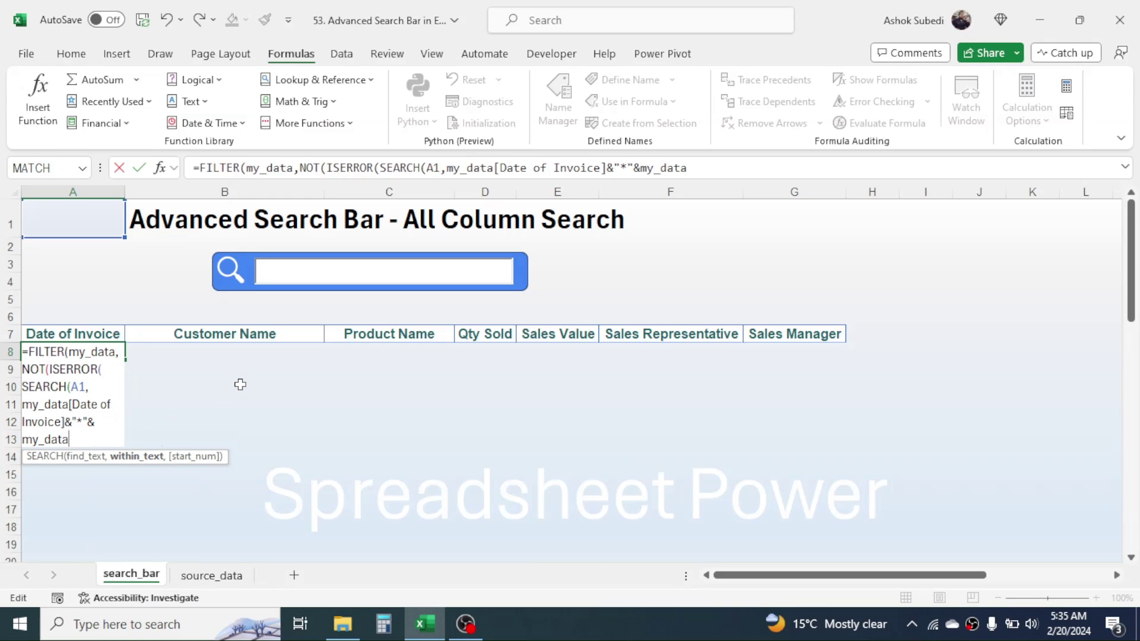
{"action": "type", "text": "["}
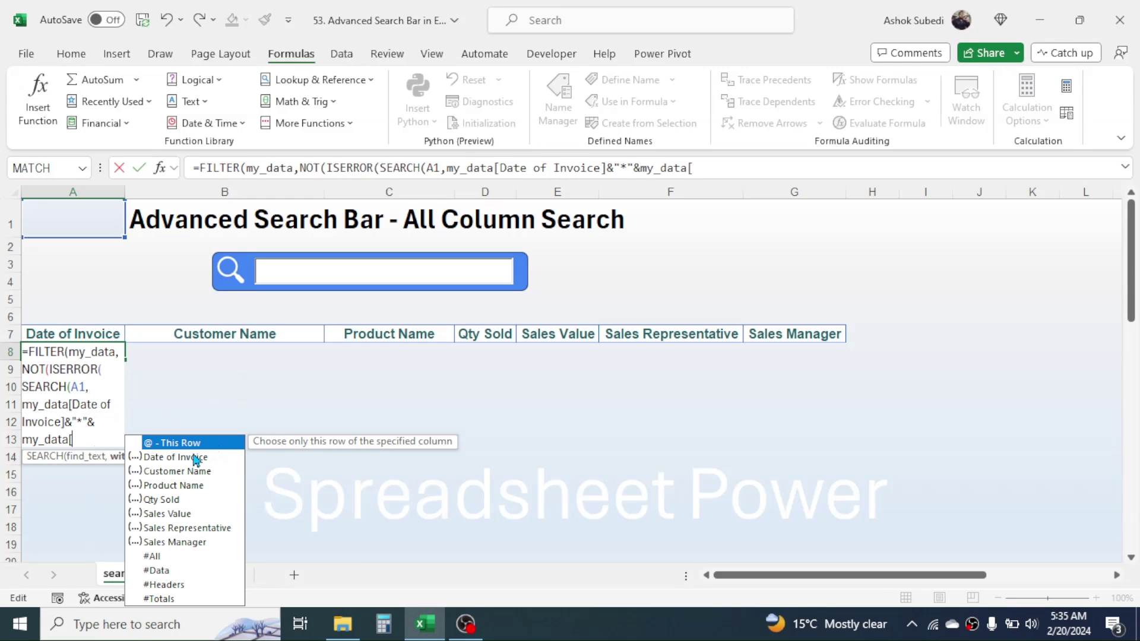
{"action": "left_click", "coordinate": [171, 472]}
{"action": "double_click", "coordinate": [170, 472]}
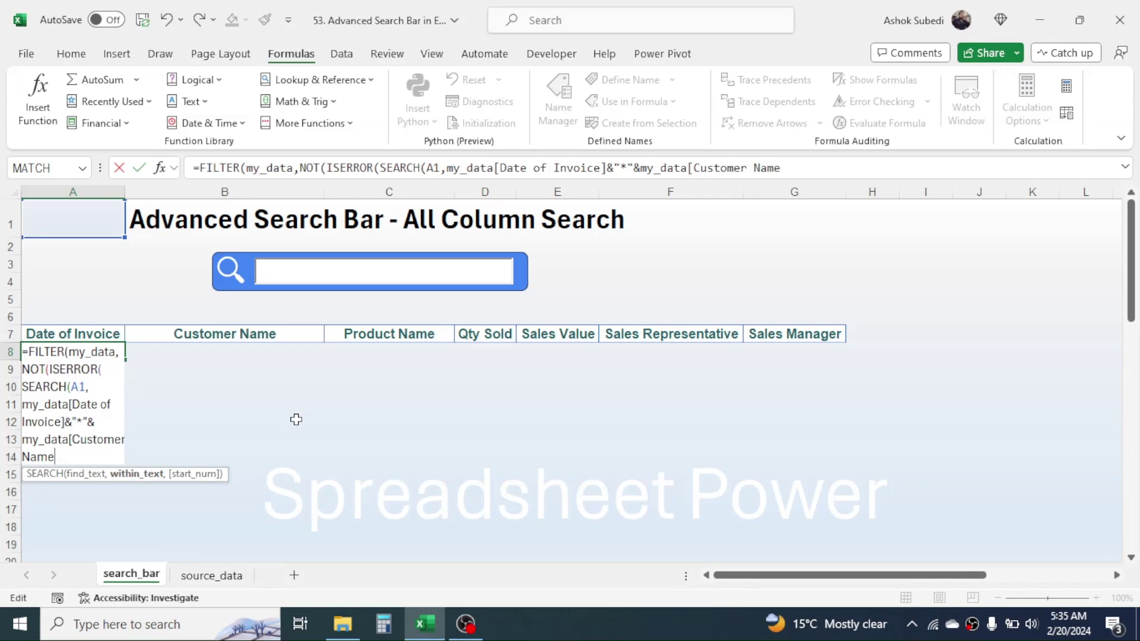
{"action": "type", "text": "]&\"*\"&"}
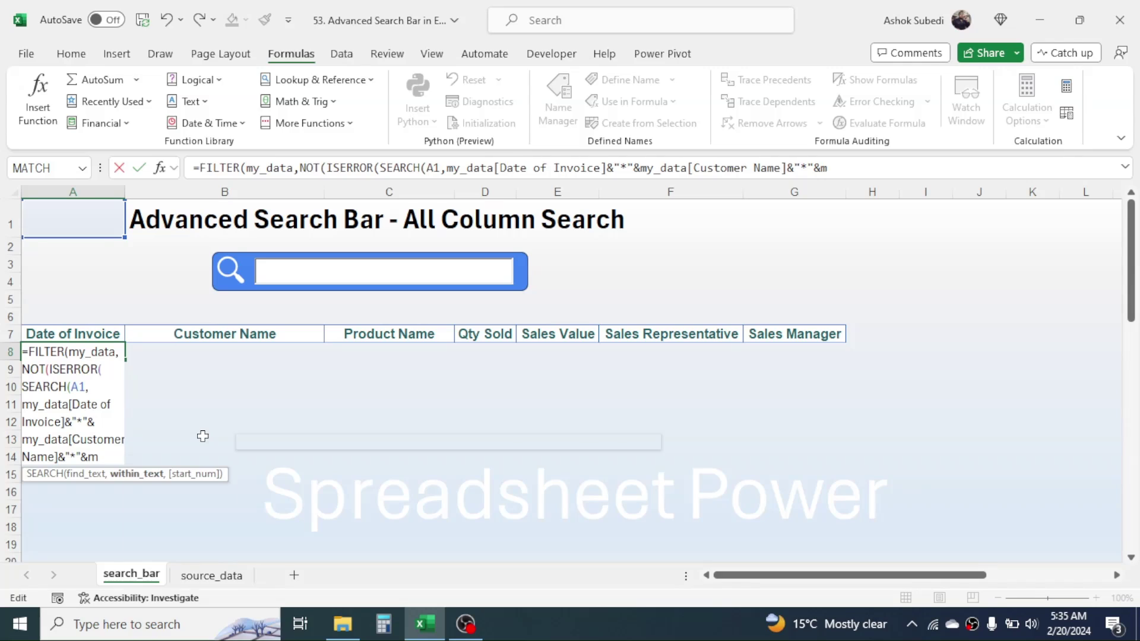
- Append the Product Name and Qty Sold columns of my_data to the within_text argument, each followed by &"*"&
{"action": "type", "text": "my"}
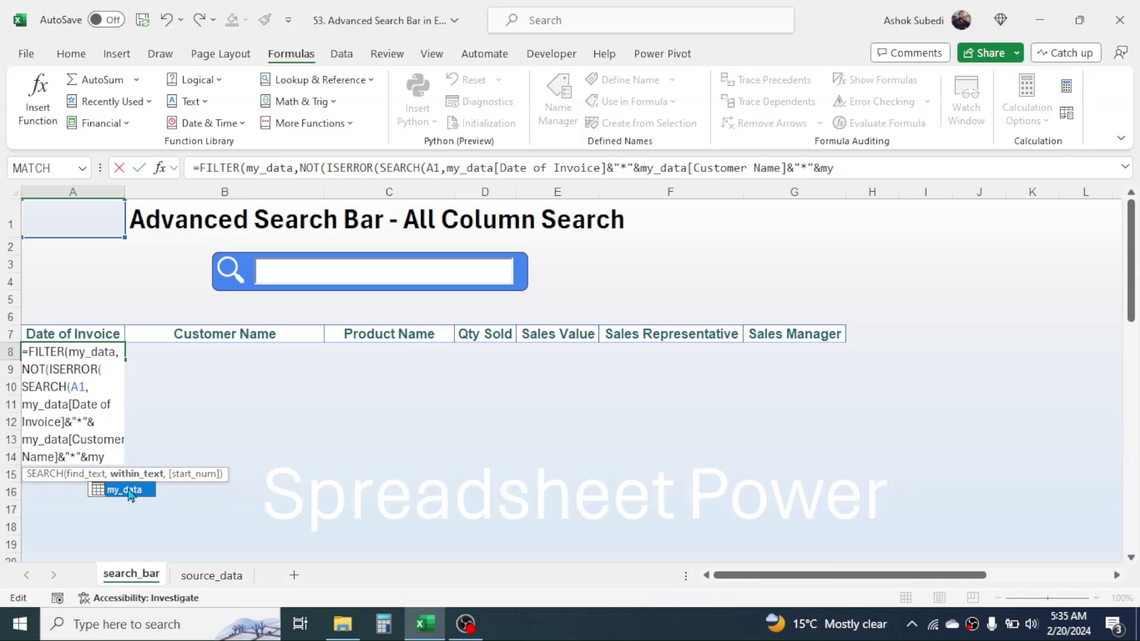
{"action": "double_click", "coordinate": [131, 489]}
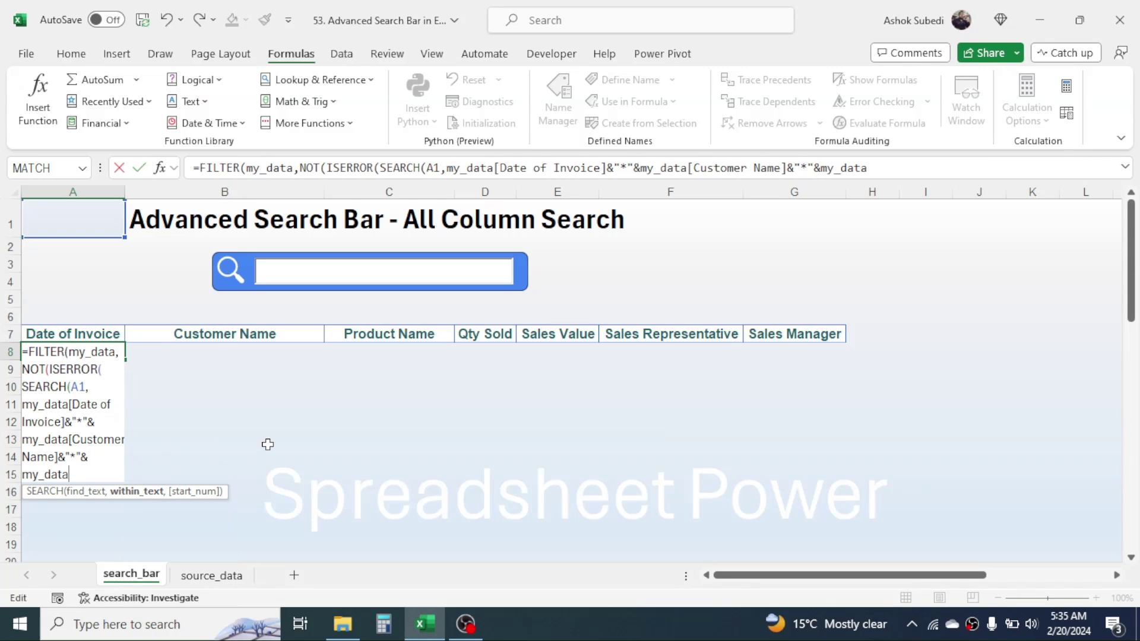
{"action": "type", "text": "["}
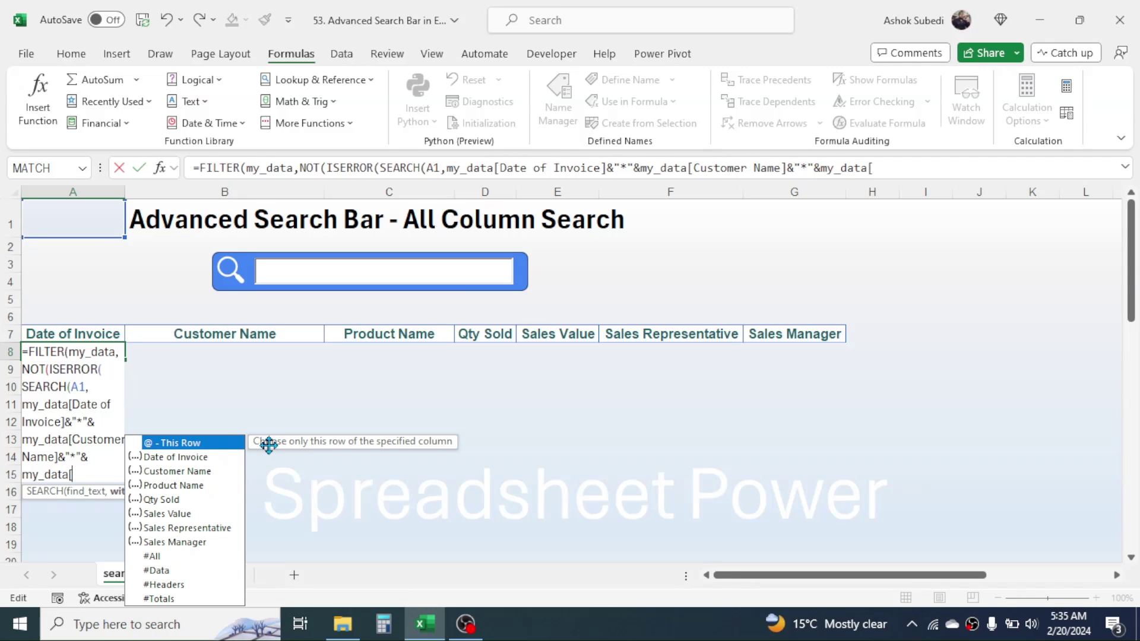
{"action": "double_click", "coordinate": [174, 485]}
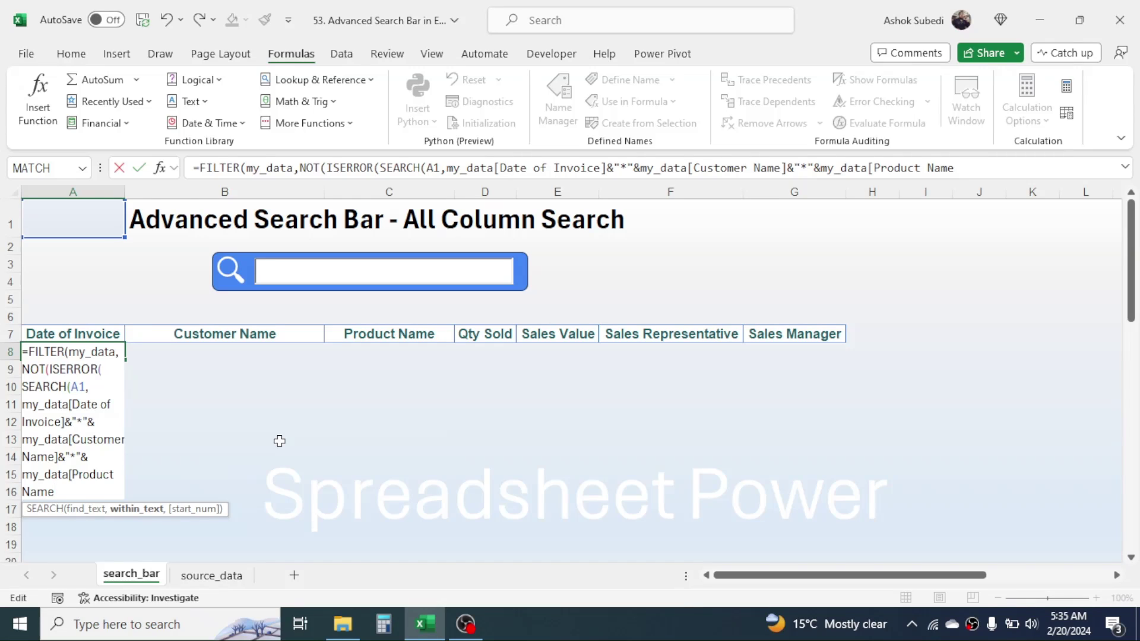
{"action": "type", "text": "]&\"*\"&my_data["}
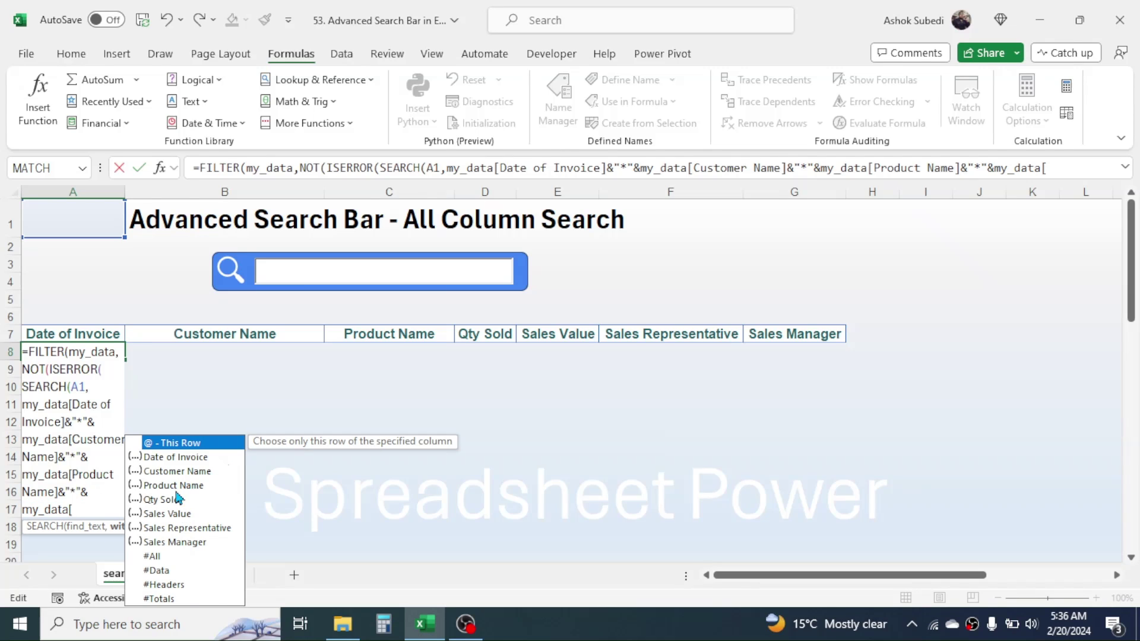
{"action": "double_click", "coordinate": [168, 496]}
{"action": "type", "text": "]&\"*\"&my_data["}
- Append the Sales Value and Sales Representative columns of my_data to the within_text argument, each followed by &"*"&
{"action": "double_click", "coordinate": [170, 511]}
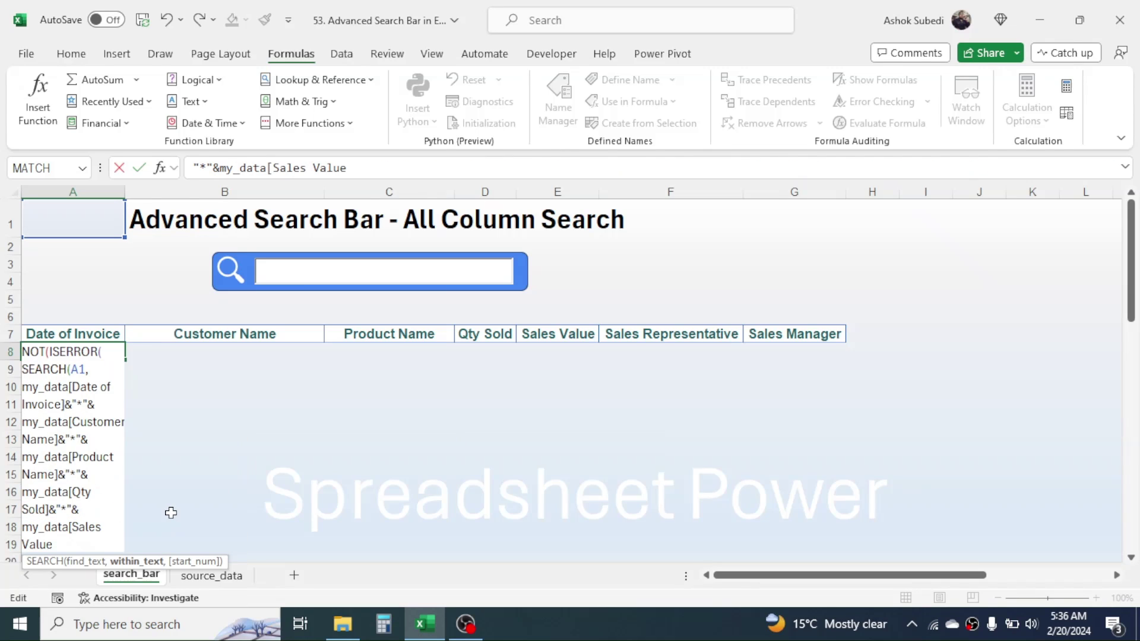
{"action": "type", "text": "]&\"*\"&my"}
{"action": "double_click", "coordinate": [128, 570]}
{"action": "type", "text": "["}
{"action": "double_click", "coordinate": [170, 527]}
{"action": "type", "text": "]&\"*\"&"}
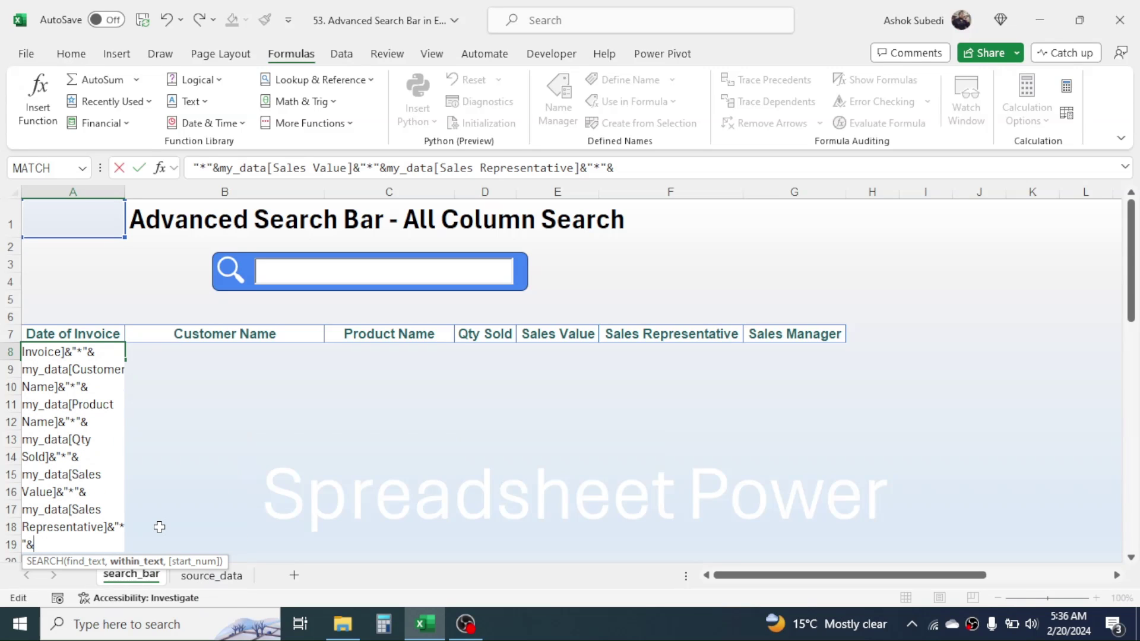
- Append my_data[Sales Manager] as the last column of the within_text argument and close the SEARCH, ISERROR and NOT functions
{"action": "type", "text": "my_data[Sales Manager"}
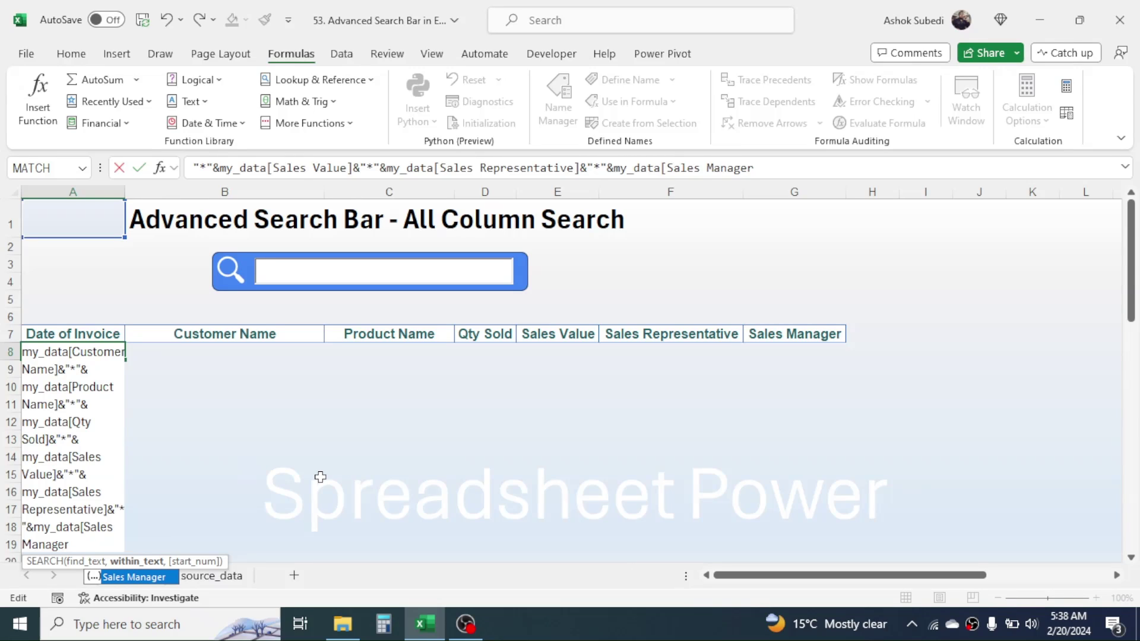
{"action": "type", "text": "]"}
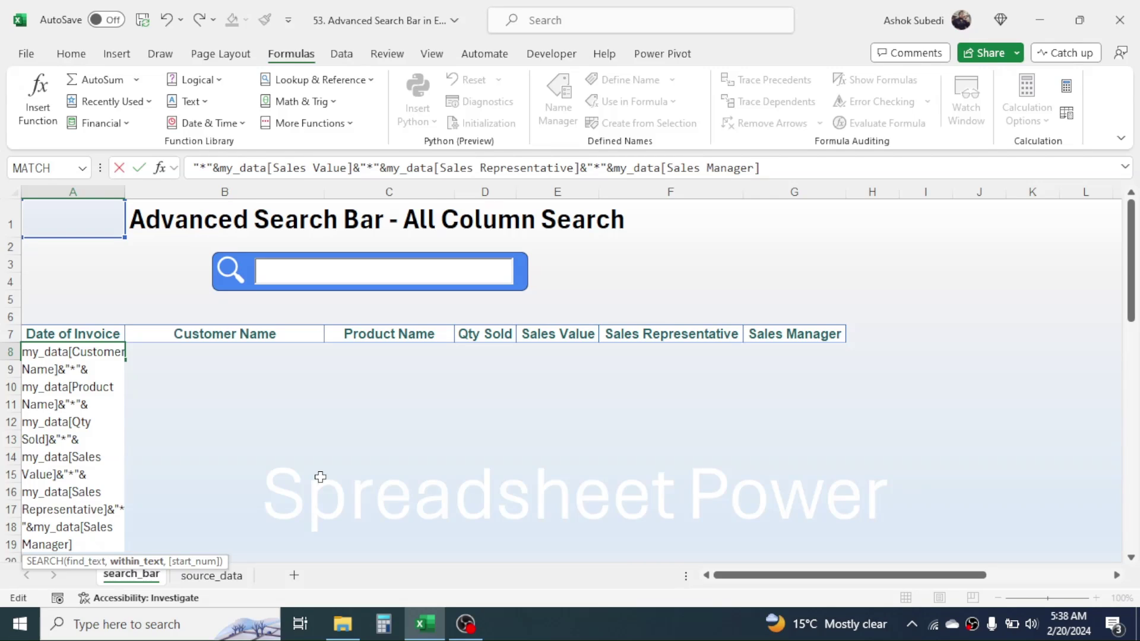
{"action": "type", "text": ")"}
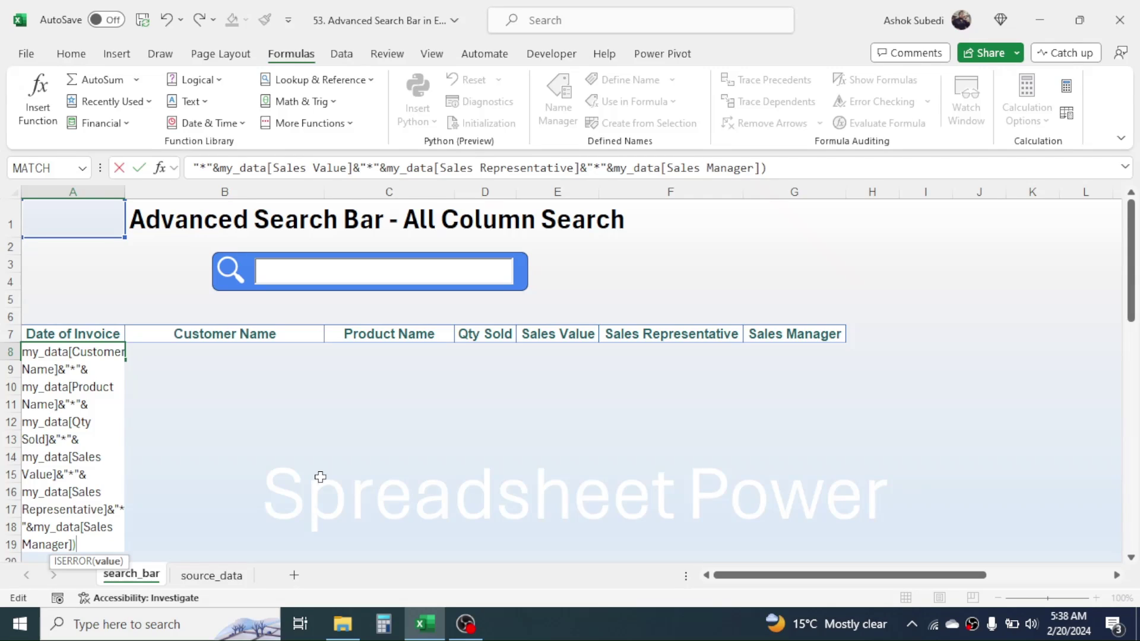
{"action": "type", "text": ")"}
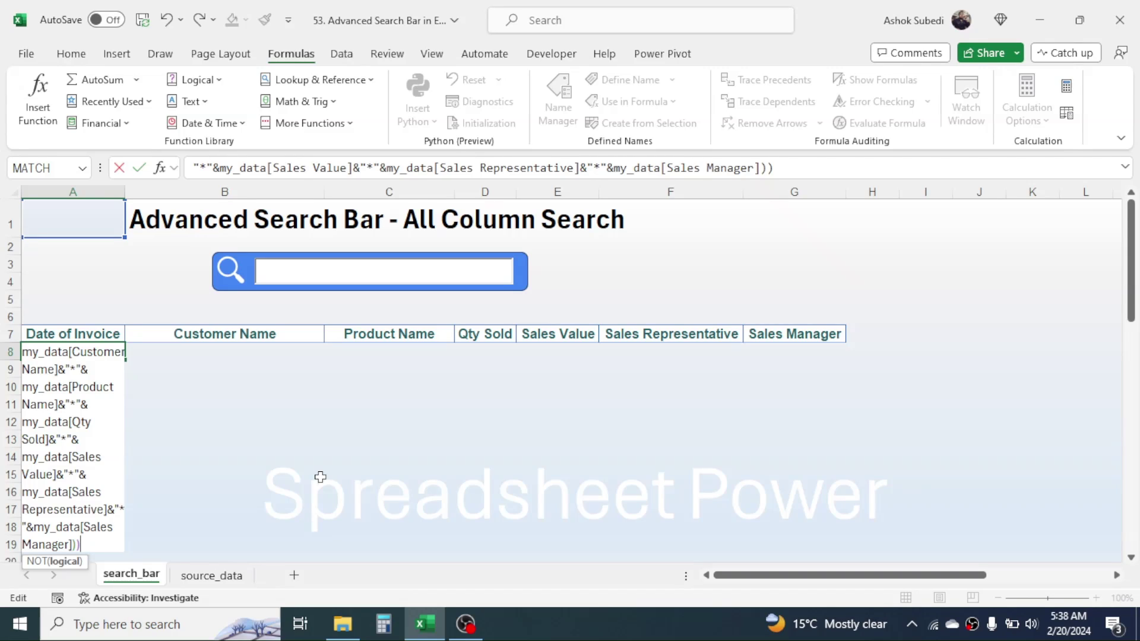
{"action": "type", "text": ")"}
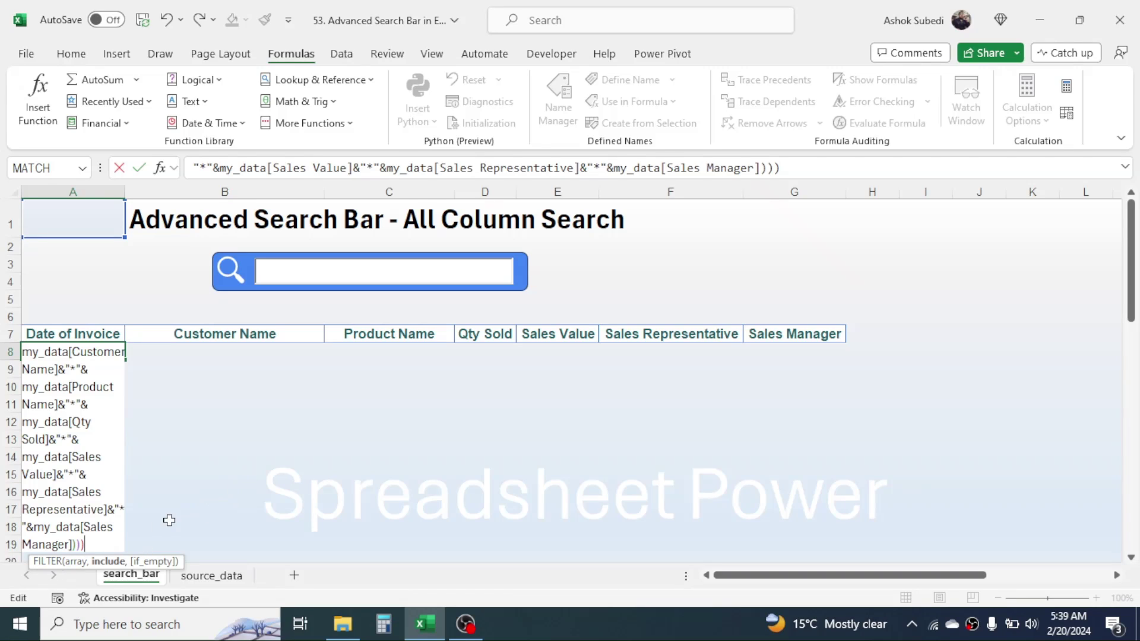
- Set FILTER's if_empty argument to an empty string (""), close the function and enter the formula
{"action": "type", "text": ","}
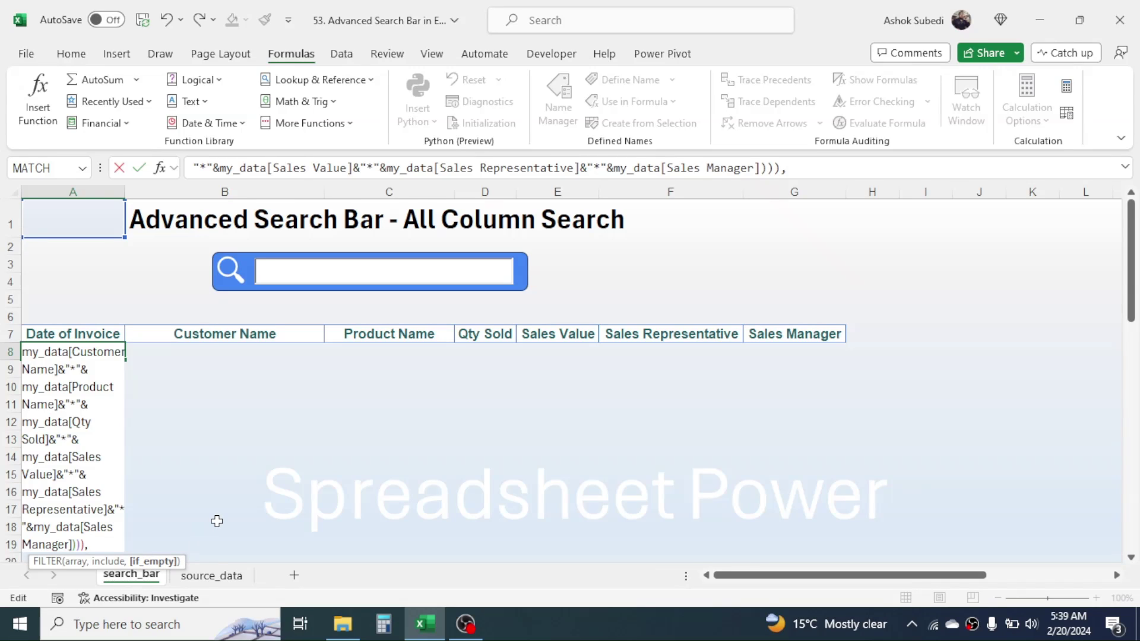
{"action": "type", "text": "\"\")"}
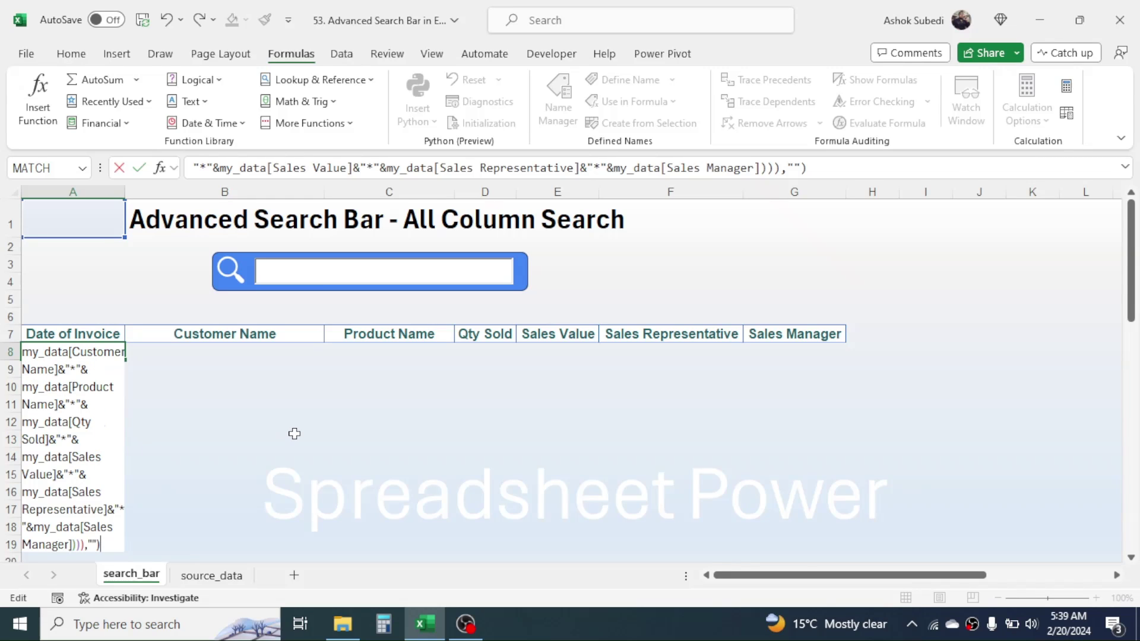
{"action": "key", "text": "Return"}
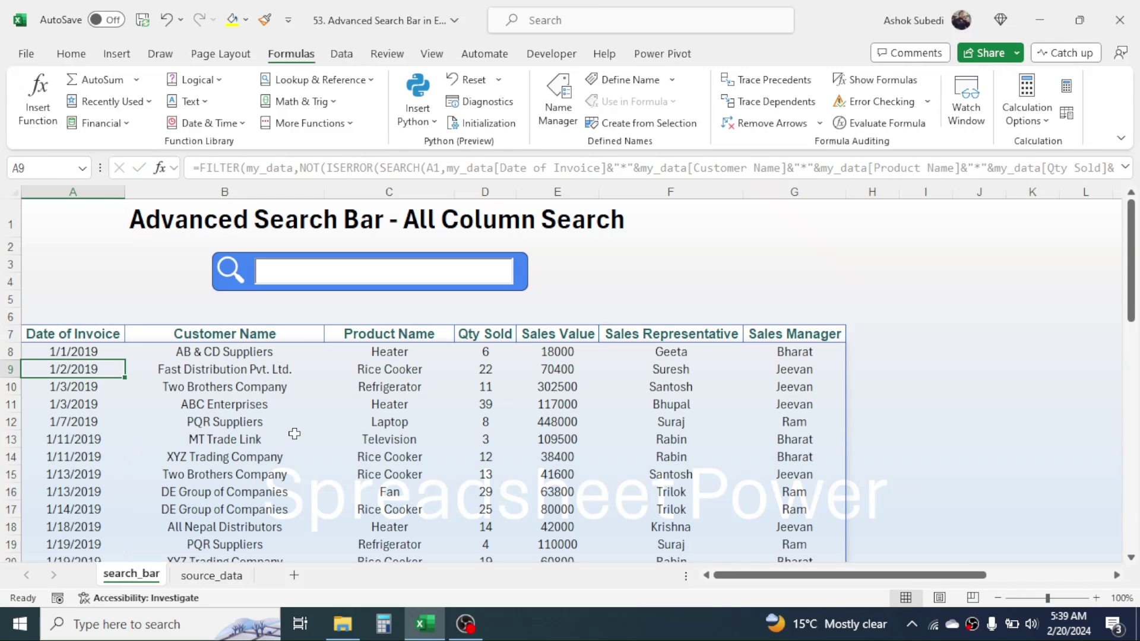
- Test the search bar with the product name laptop, and clear the search text
{"action": "left_click_drag", "start_coordinate": [1129, 298], "coordinate": [1127, 224]}
{"action": "left_click", "coordinate": [319, 271]}
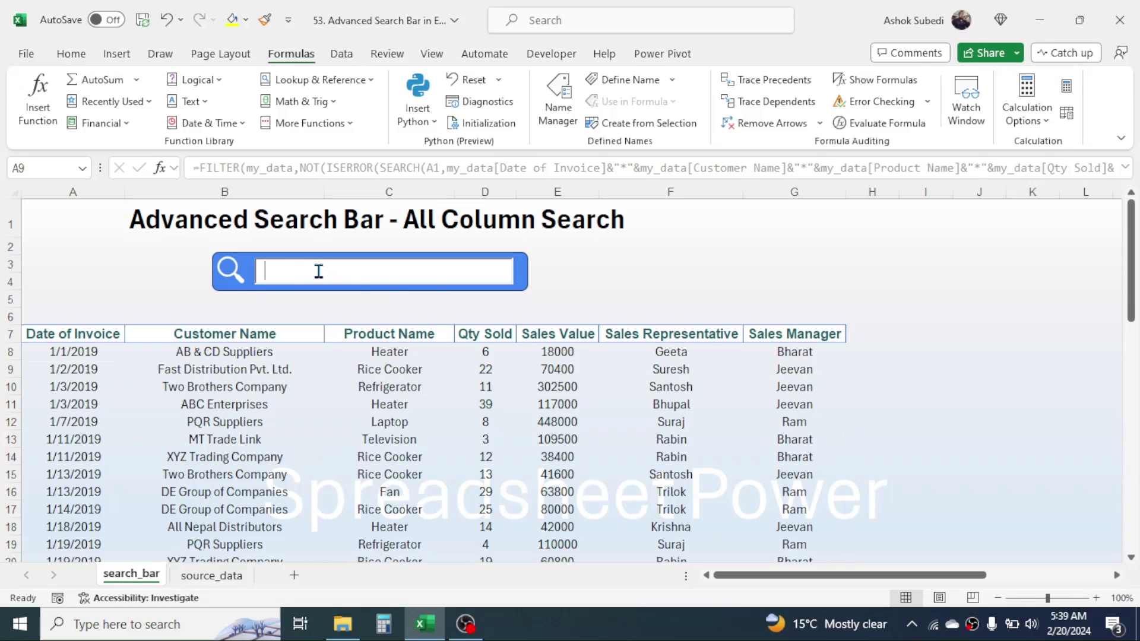
{"action": "type", "text": "laptop"}
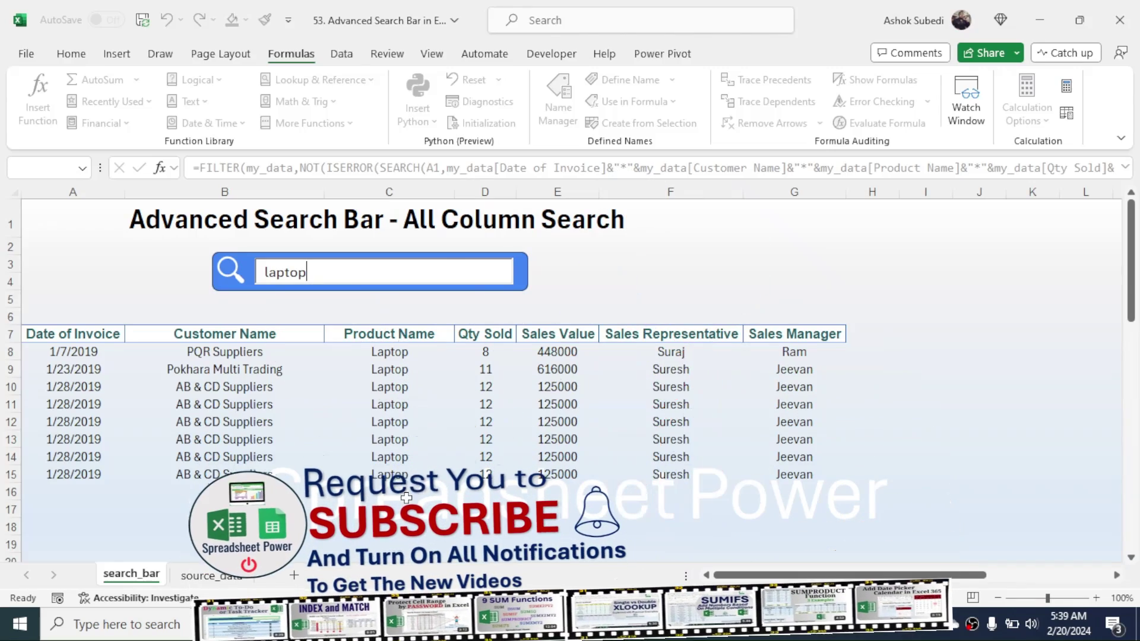
{"action": "key", "text": "BackSpace"}
{"action": "key", "text": "BackSpace"}
{"action": "key", "text": "BackSpace"}
{"action": "key", "text": "BackSpace"}
{"action": "key", "text": "BackSpace"}
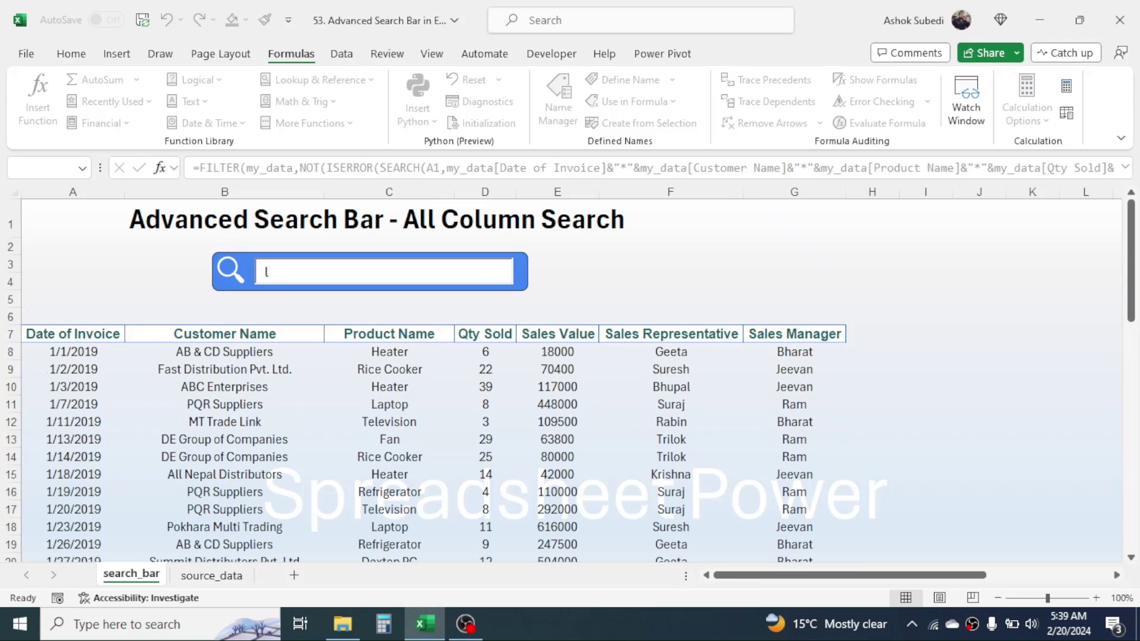
{"action": "key", "text": "BackSpace"}
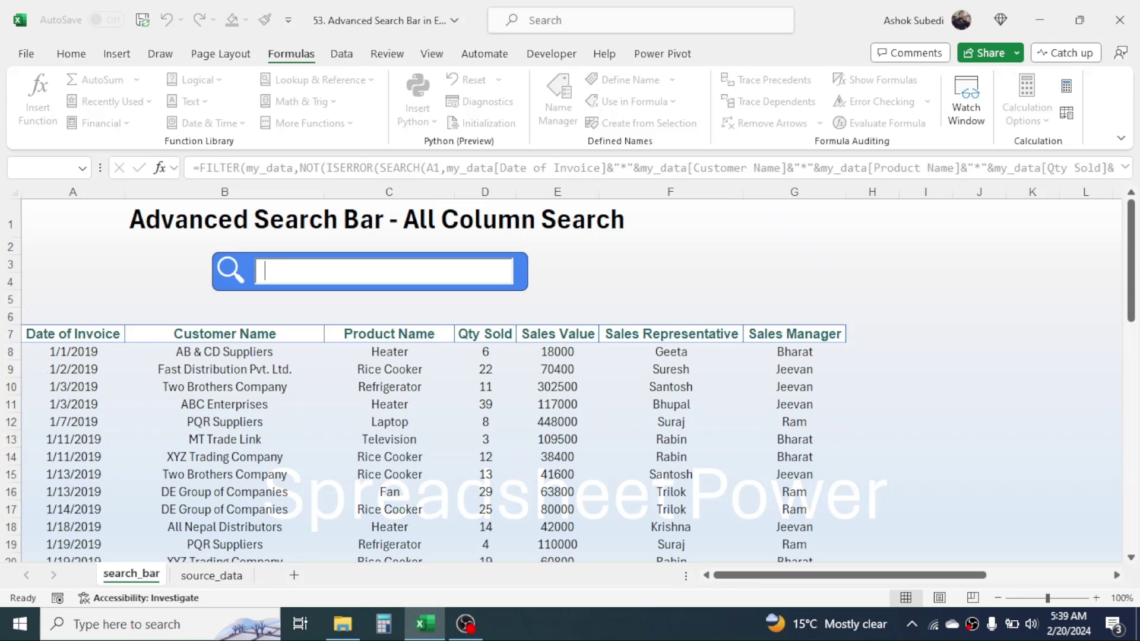
- Test the search bar with the name of the first row's sales manager, and clear the search text
{"action": "type", "text": "Bharat"}
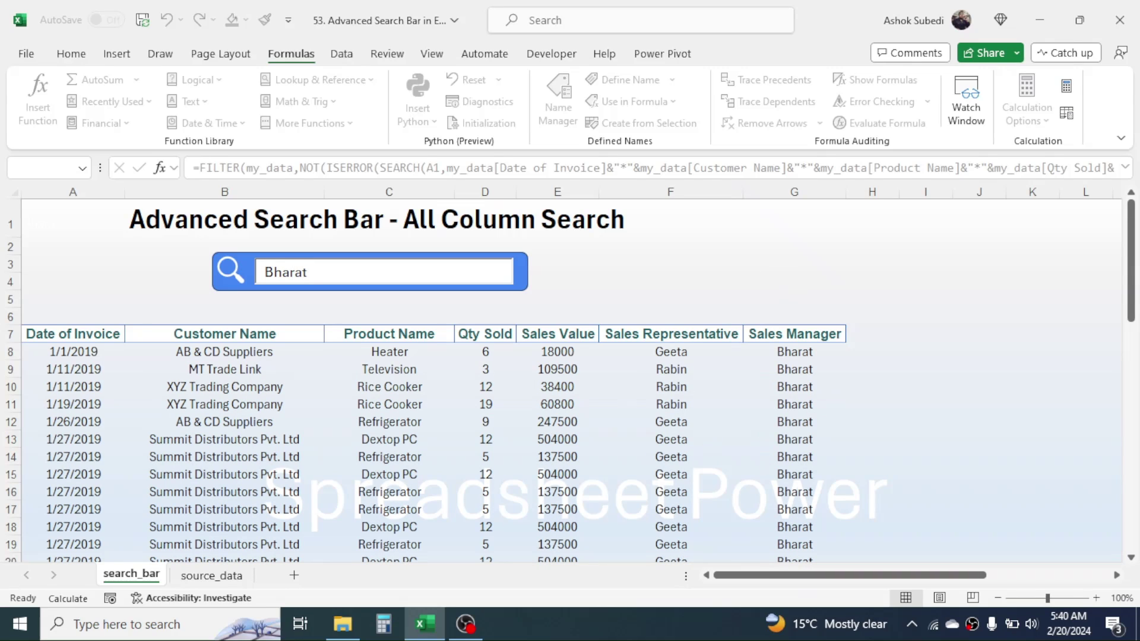
{"action": "key", "text": "BackSpace"}
{"action": "key", "text": "BackSpace"}
{"action": "key", "text": "BackSpace"}
{"action": "key", "text": "BackSpace"}
{"action": "key", "text": "BackSpace"}
{"action": "key", "text": "BackSpace"}
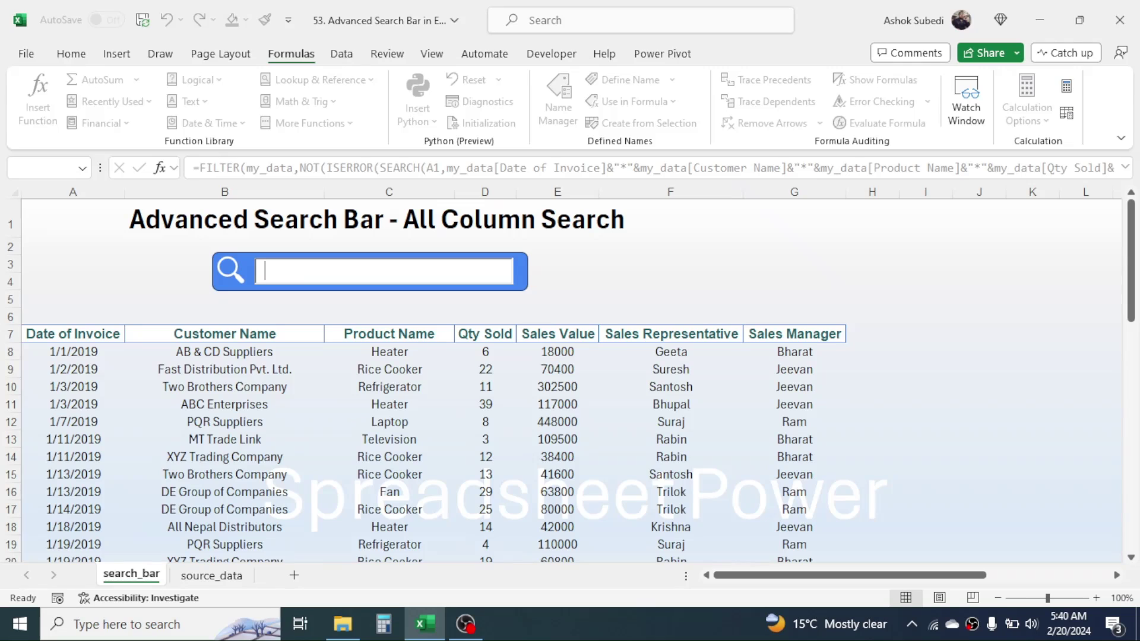
- Test the search bar with the partial customer name MT tra, and clear the search text
{"action": "type", "text": "MT tra"}
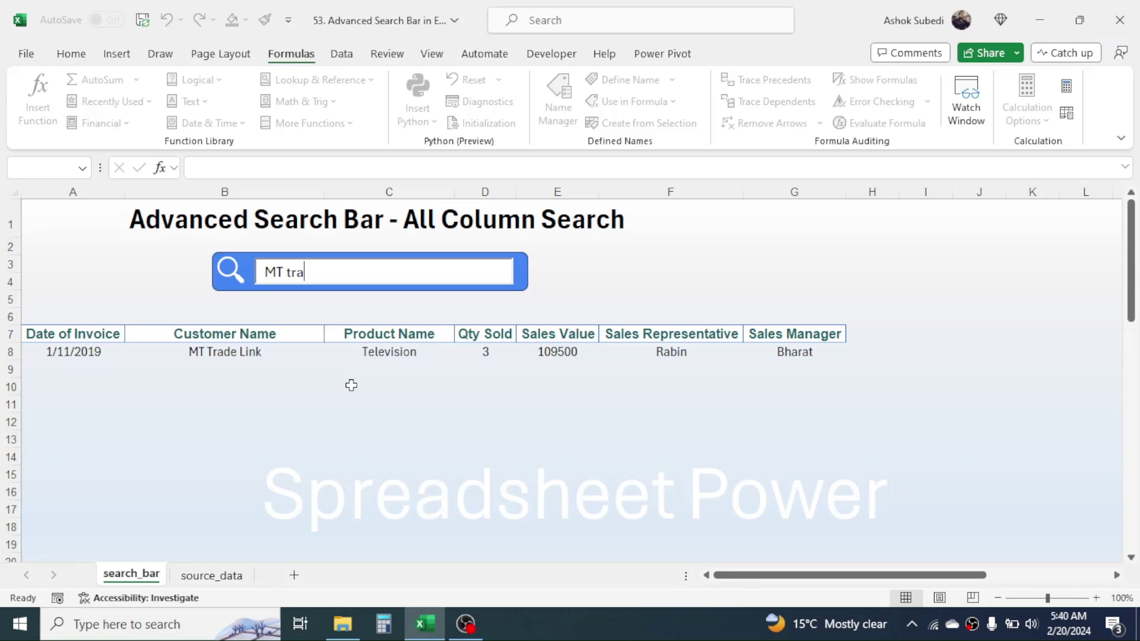
{"action": "key", "text": "BackSpace"}
{"action": "key", "text": "BackSpace"}
{"action": "key", "text": "BackSpace"}
{"action": "key", "text": "BackSpace"}
{"action": "key", "text": "BackSpace"}
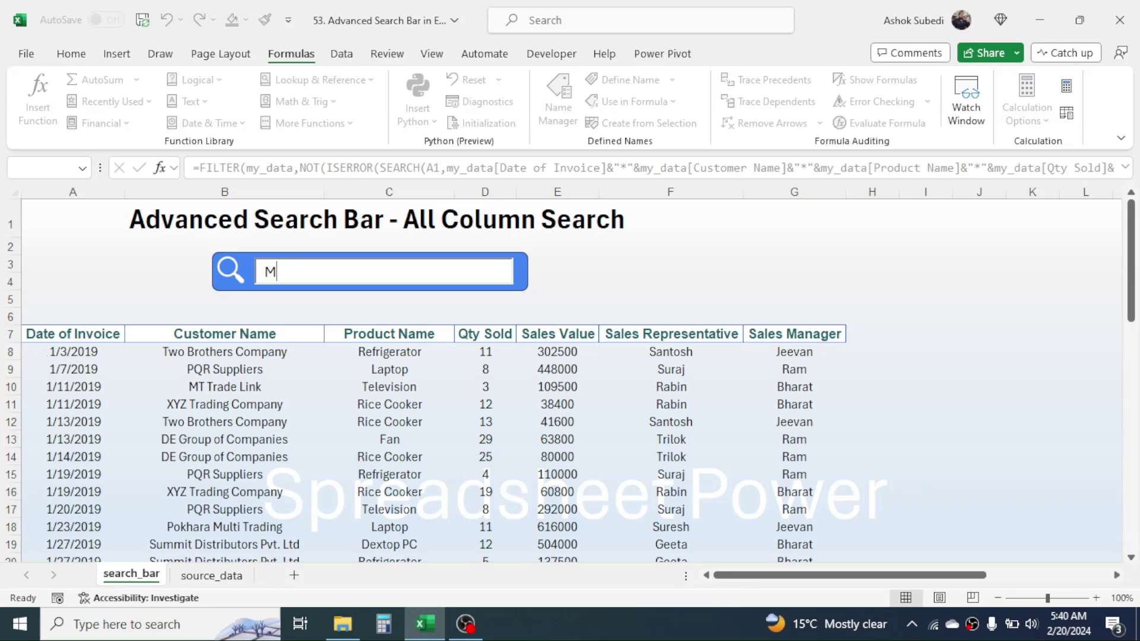
{"action": "key", "text": "BackSpace"}
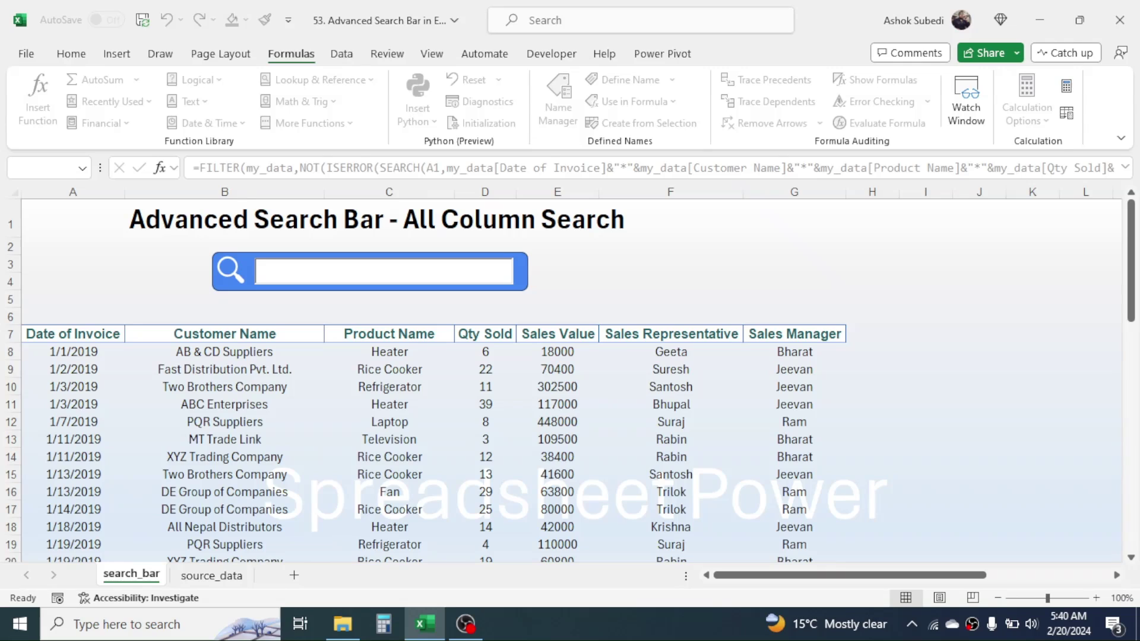
- Test the search bar with the date 1/1/2019, and clear the search text
{"action": "type", "text": "1/1/"}
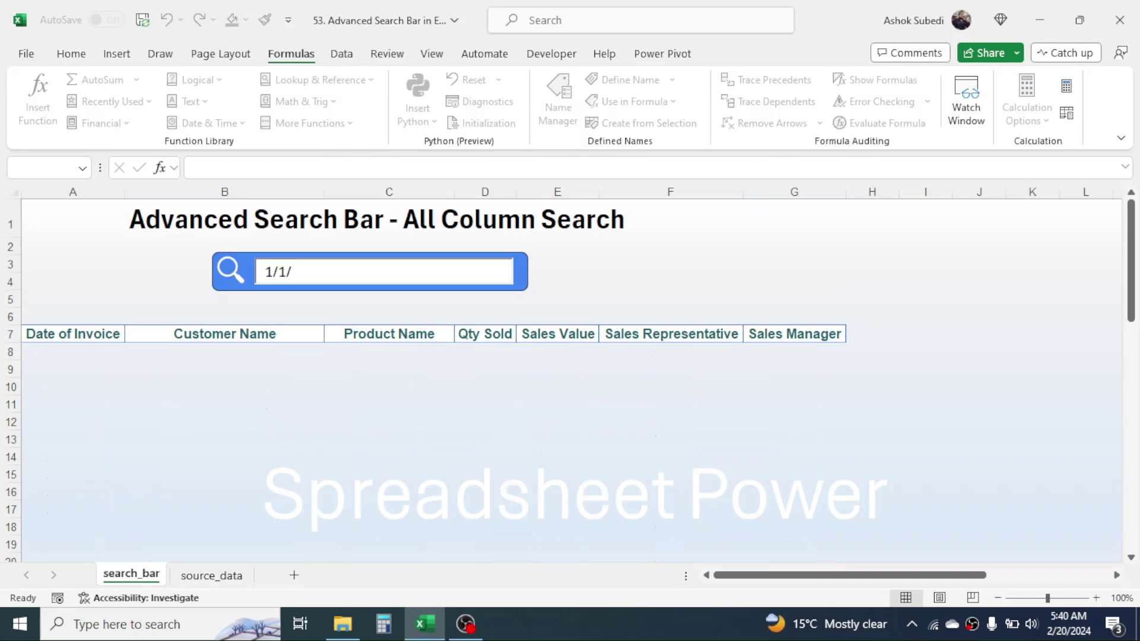
{"action": "type", "text": "2019"}
{"action": "key", "text": "ctrl+a"}
{"action": "key", "text": "BackSpace"}
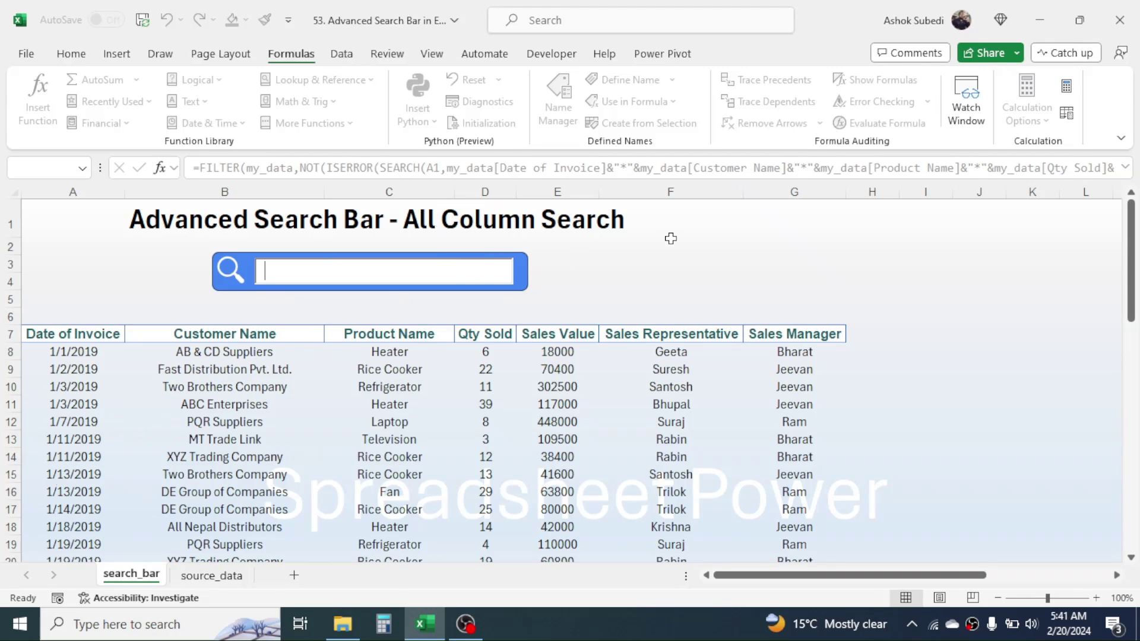
- Enter the date 1/13/2019 in cell I1
{"action": "left_click", "coordinate": [917, 227]}
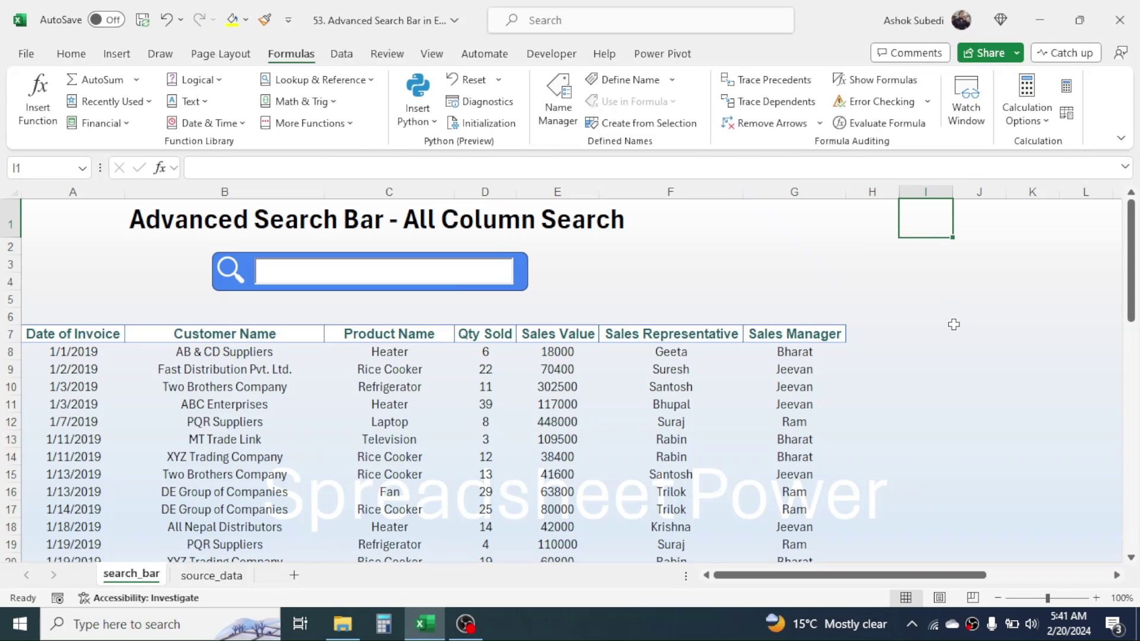
{"action": "type", "text": "1"}
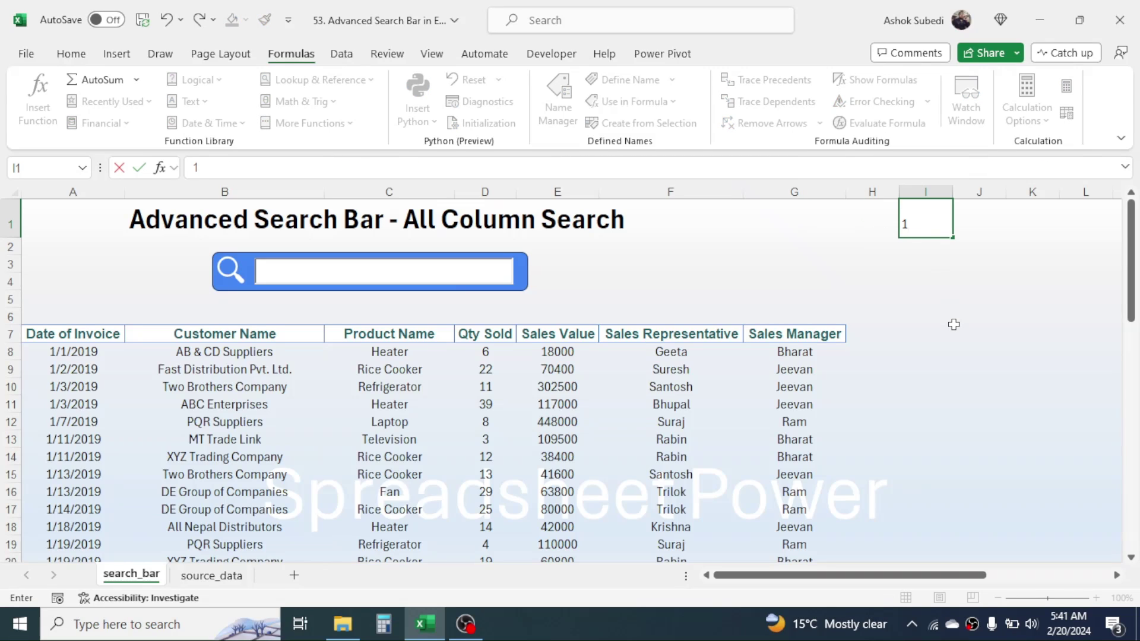
{"action": "type", "text": "/13/2019"}
{"action": "key", "text": "Return"}
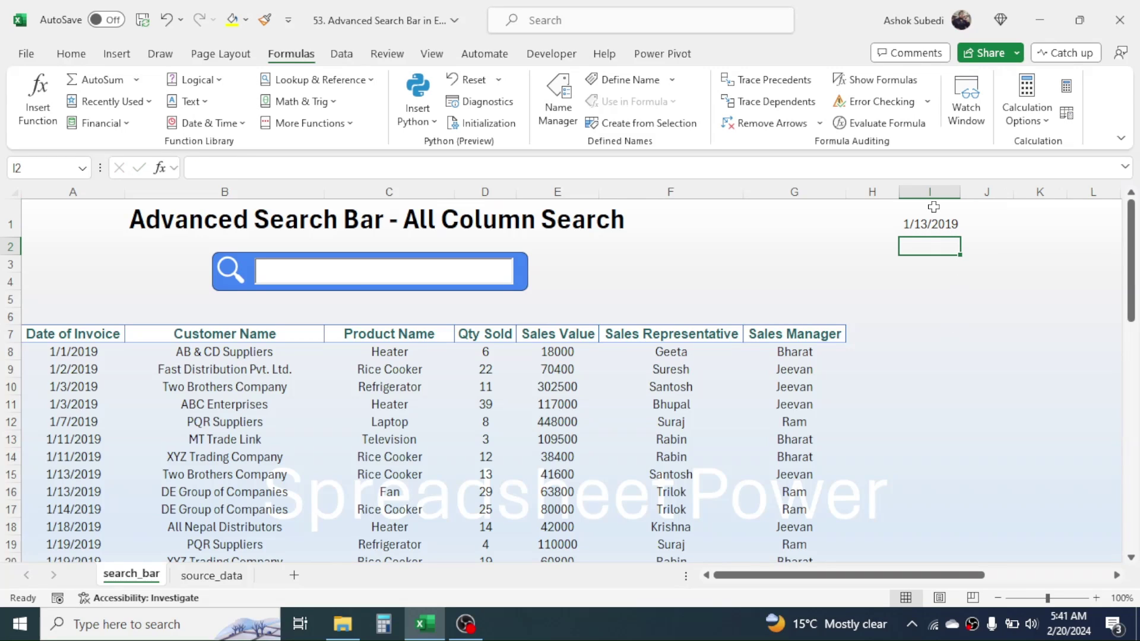
- Change the format of cell I1 from Date to Number to reveal the date's serial number
{"action": "left_click", "coordinate": [930, 219]}
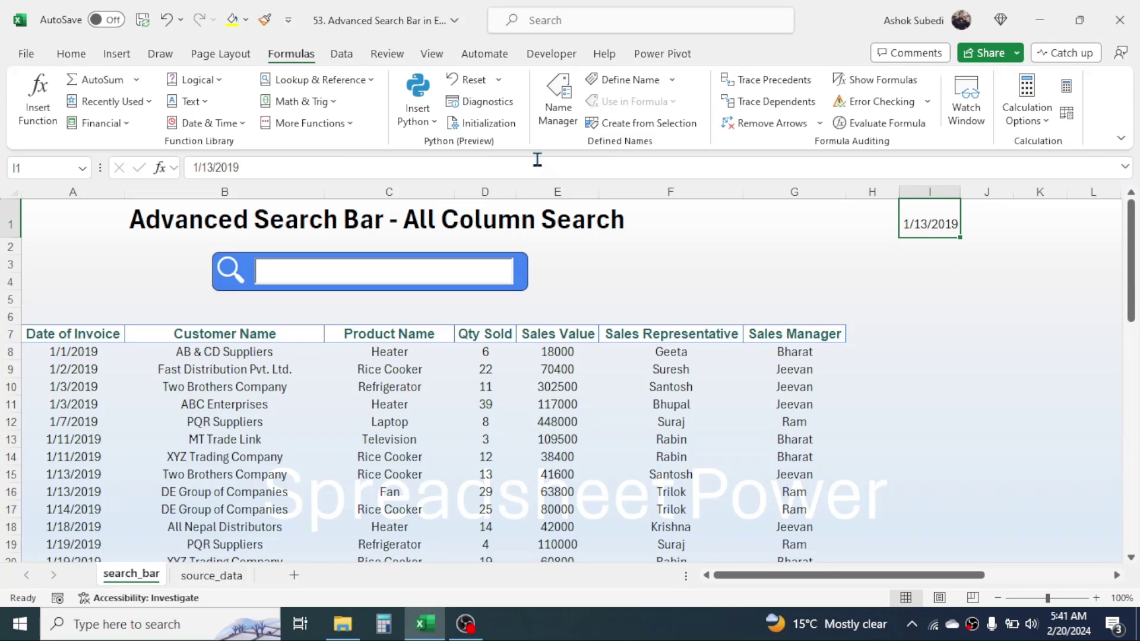
{"action": "left_click", "coordinate": [68, 54]}
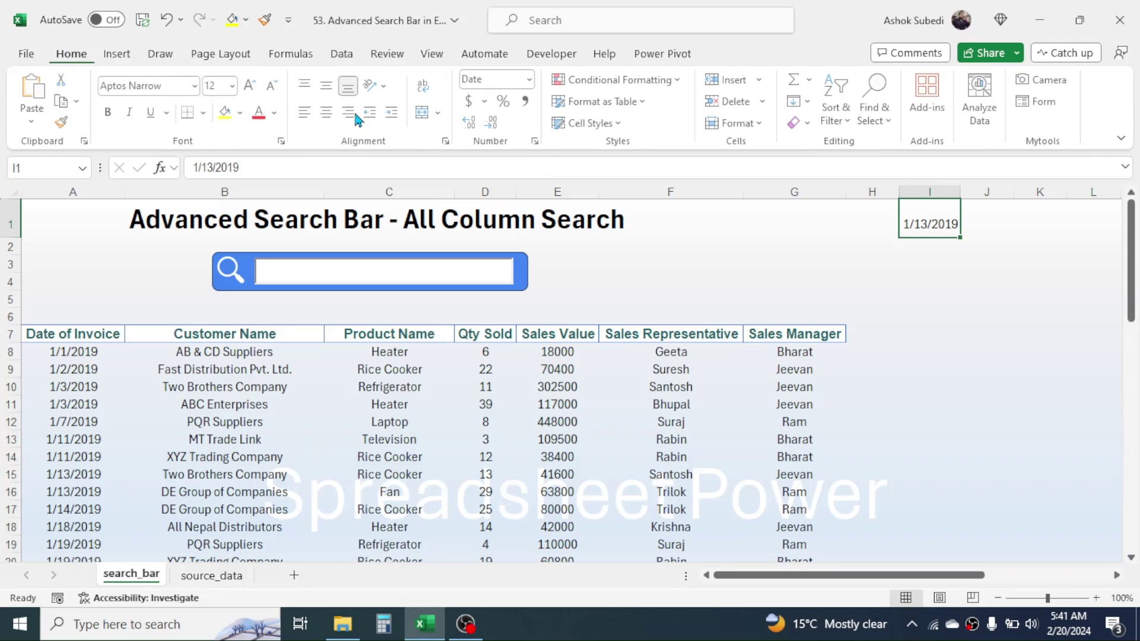
{"action": "left_click", "coordinate": [534, 81]}
{"action": "left_click", "coordinate": [520, 147]}
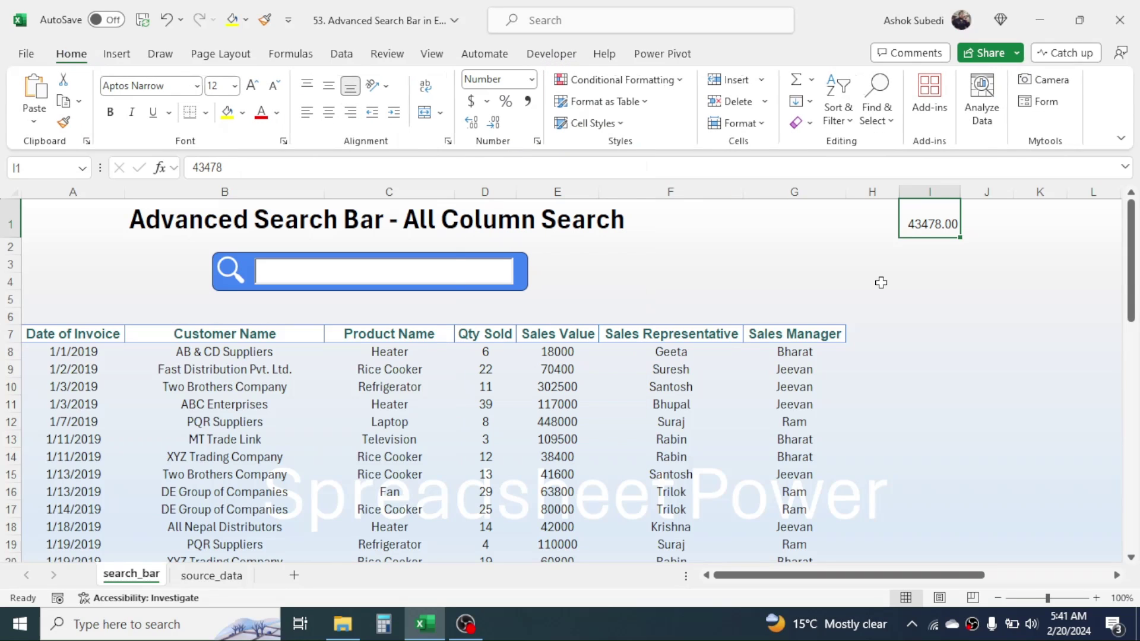
{"action": "left_click", "coordinate": [957, 318]}
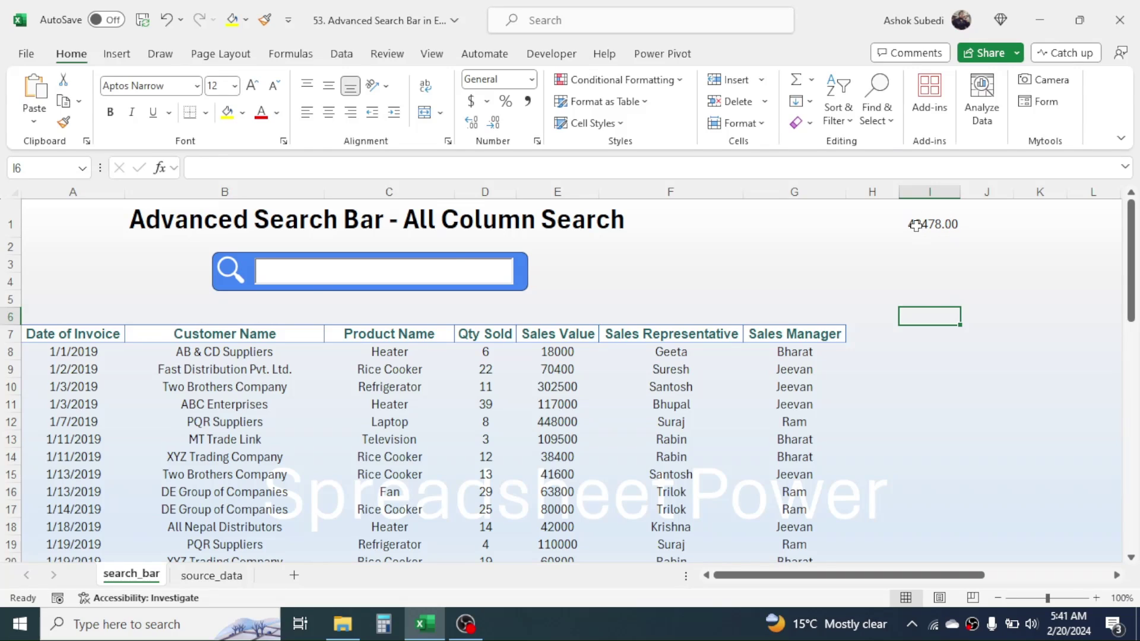
- Test the search bar with the date serial number 43478, and clear the search text
{"action": "left_click", "coordinate": [317, 273]}
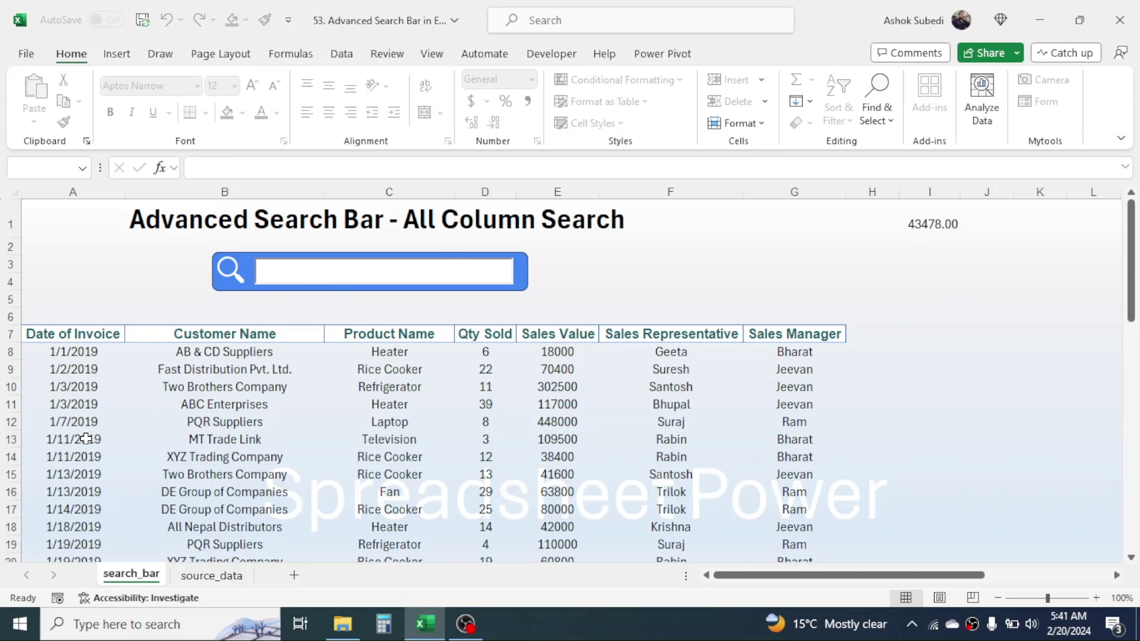
{"action": "type", "text": "43478"}
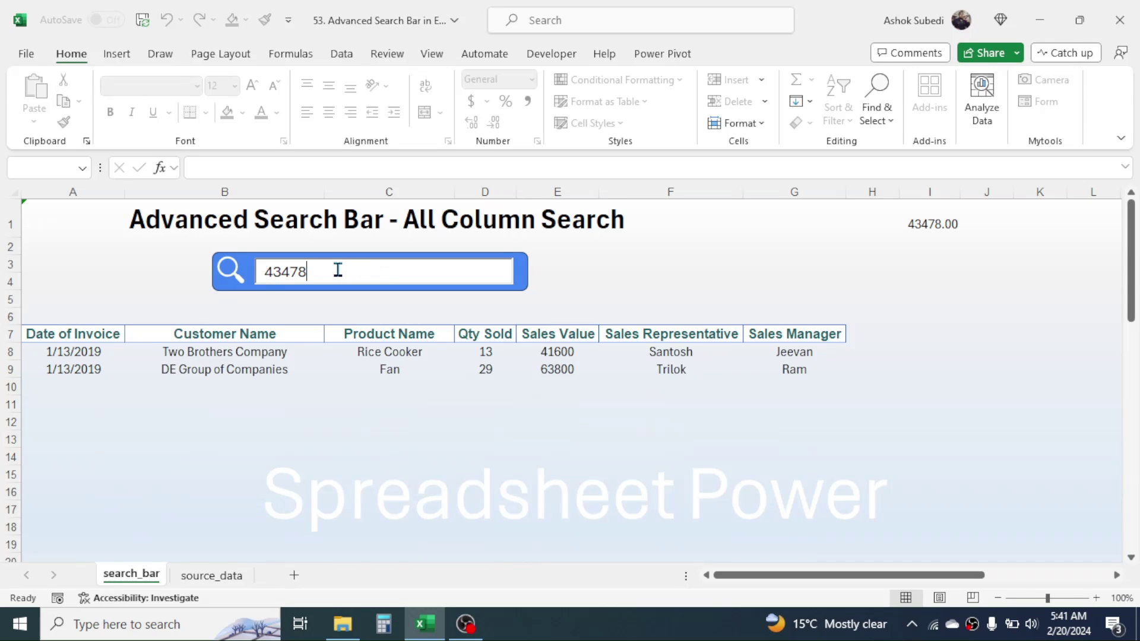
{"action": "key", "text": "BackSpace"}
{"action": "key", "text": "BackSpace"}
{"action": "key", "text": "BackSpace"}
{"action": "key", "text": "BackSpace"}
{"action": "key", "text": "BackSpace"}
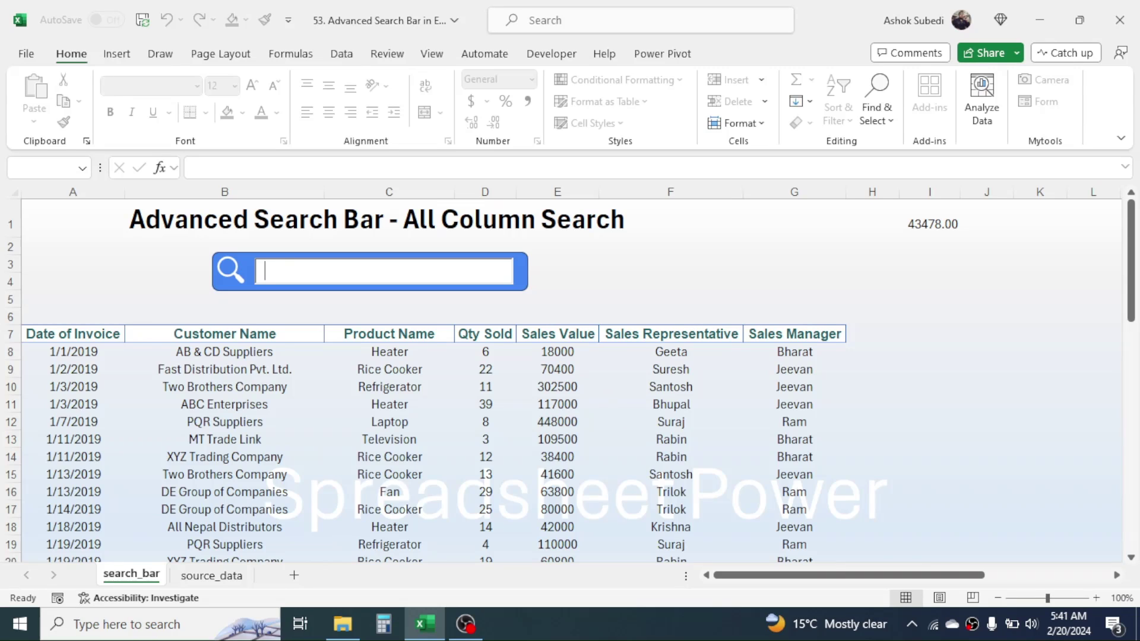
- Test the search bar with the sales value 70400, clear the search text and return to the worksheet cells
{"action": "type", "text": "70400"}
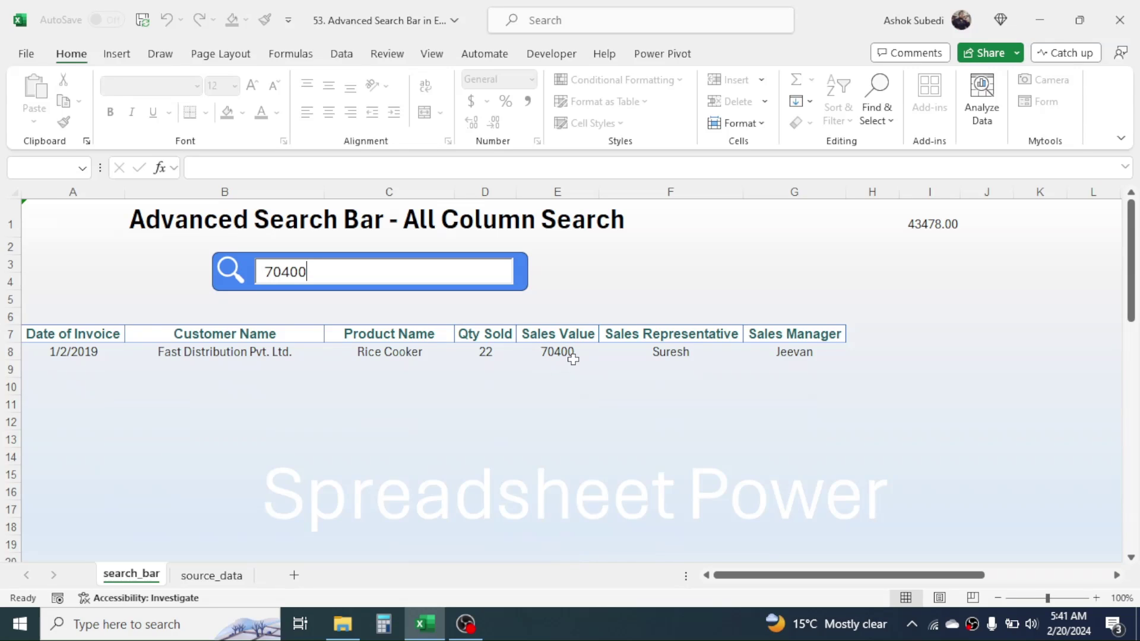
{"action": "key", "text": "BackSpace"}
{"action": "key", "text": "BackSpace"}
{"action": "key", "text": "BackSpace"}
{"action": "key", "text": "BackSpace"}
{"action": "key", "text": "BackSpace"}
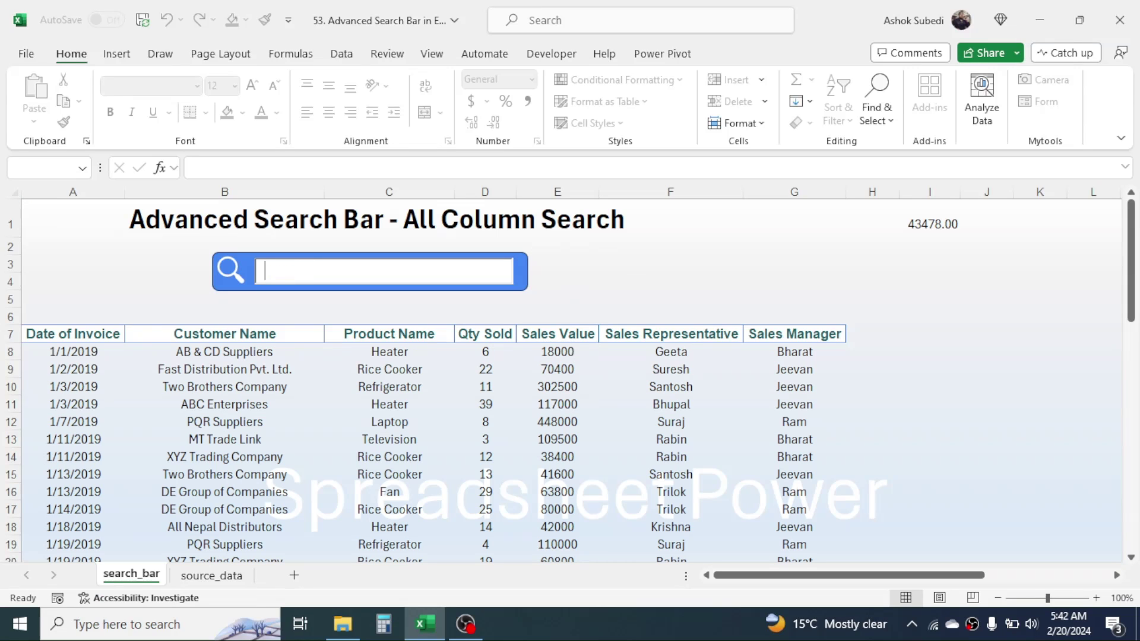
{"action": "left_click", "coordinate": [791, 247]}
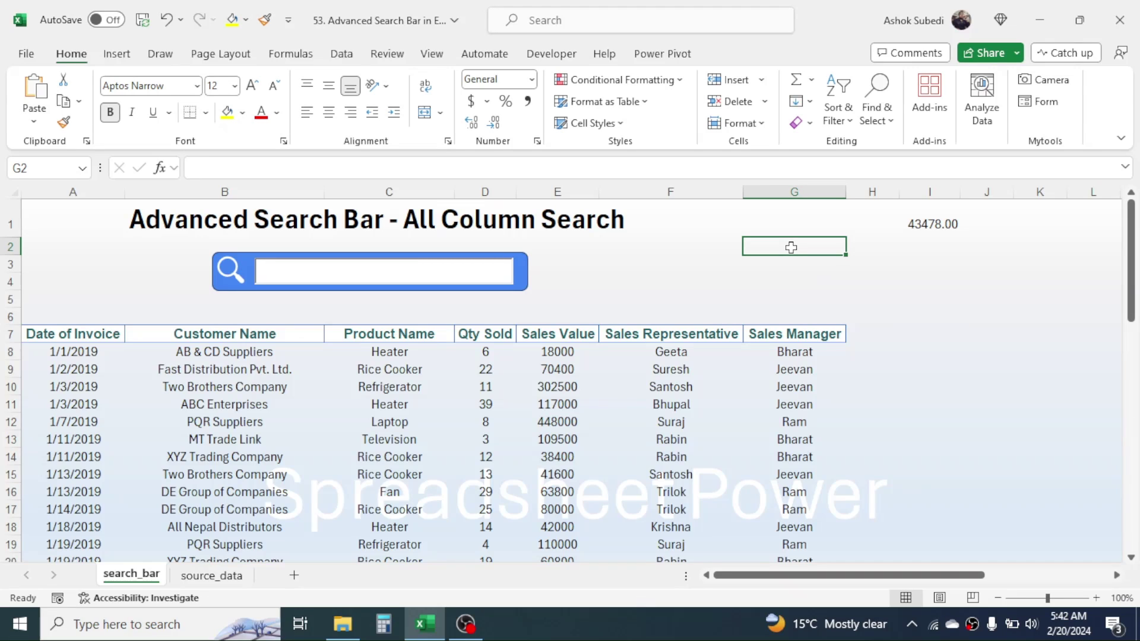